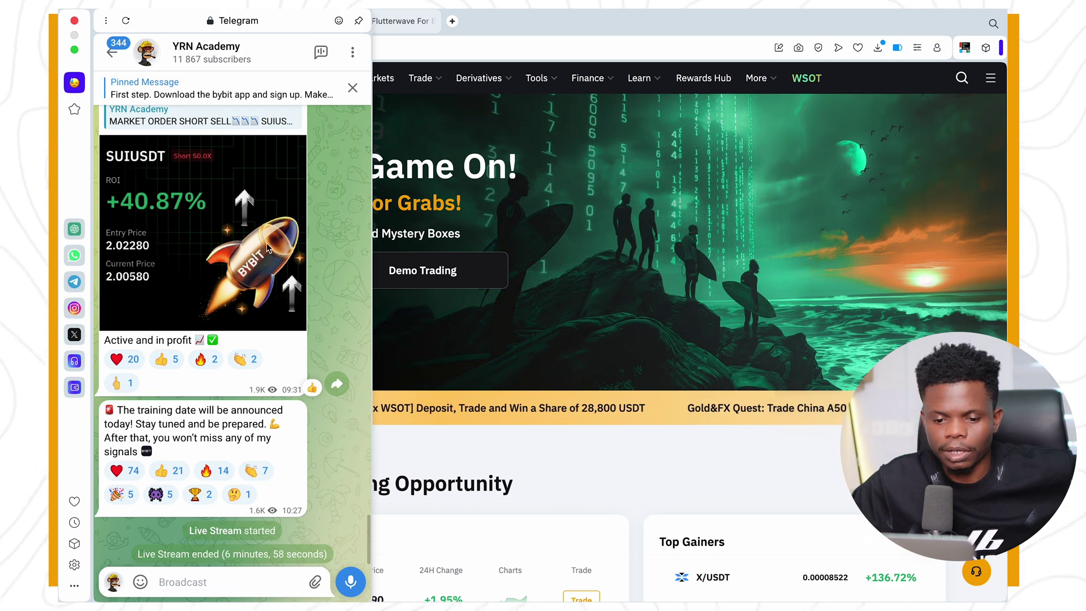
# Scroll the YRN Academy chat up to the October 22 welcome post with the Bybit referral link
pyautogui.scroll(15, 255, 322)
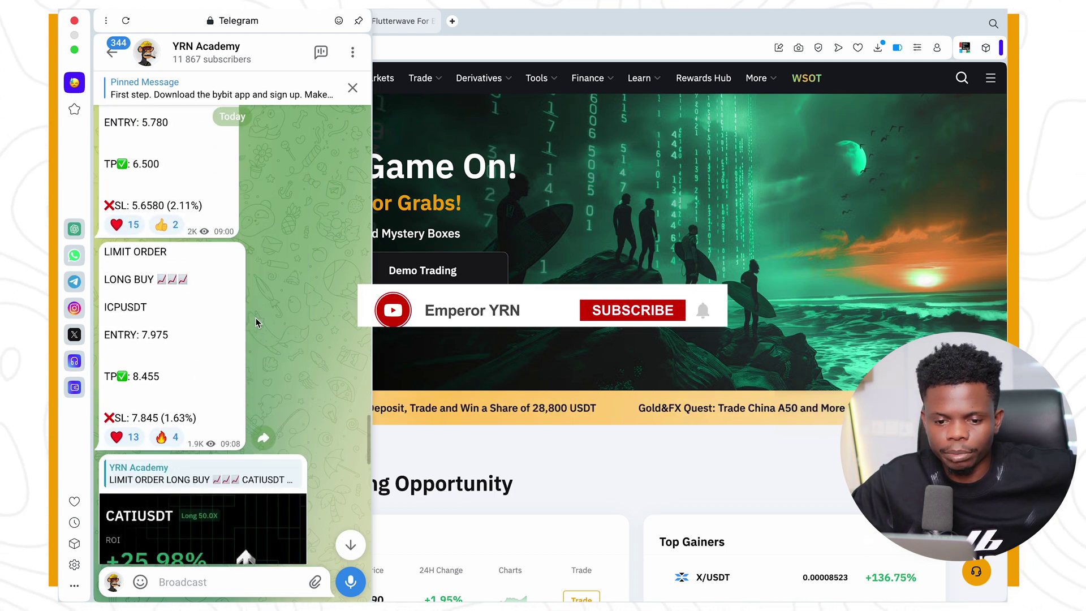
pyautogui.scroll(-15, 255, 322)
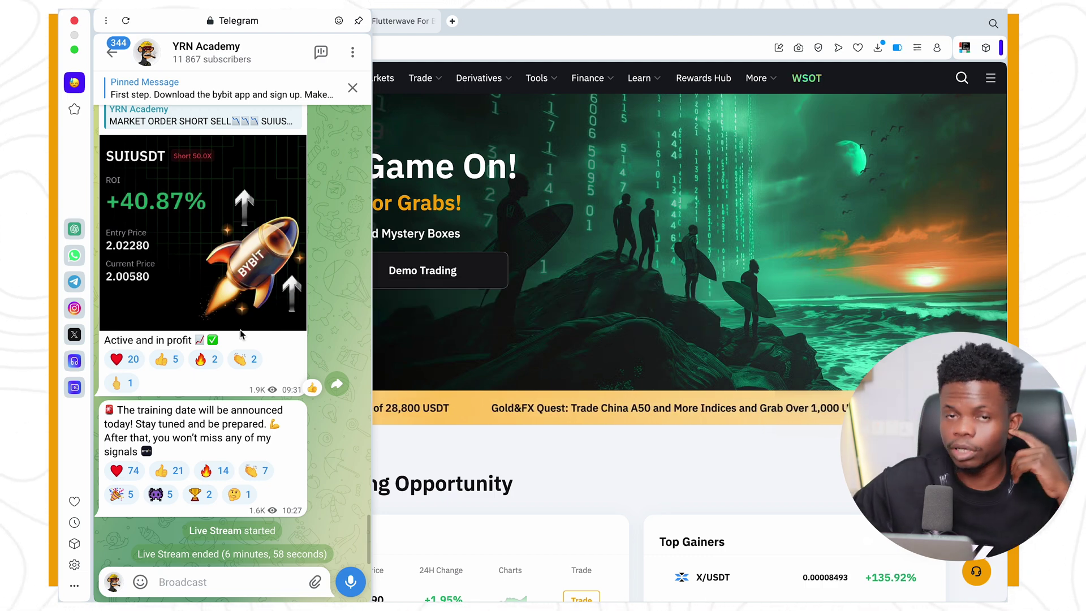
pyautogui.scroll(10, 246, 330)
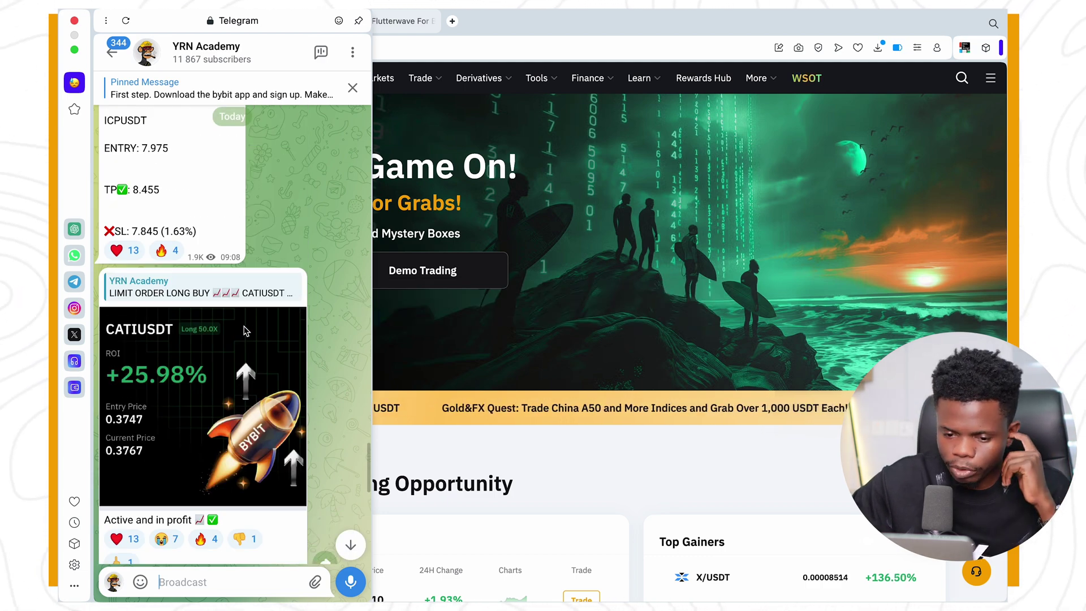
pyautogui.scroll(15, 246, 331)
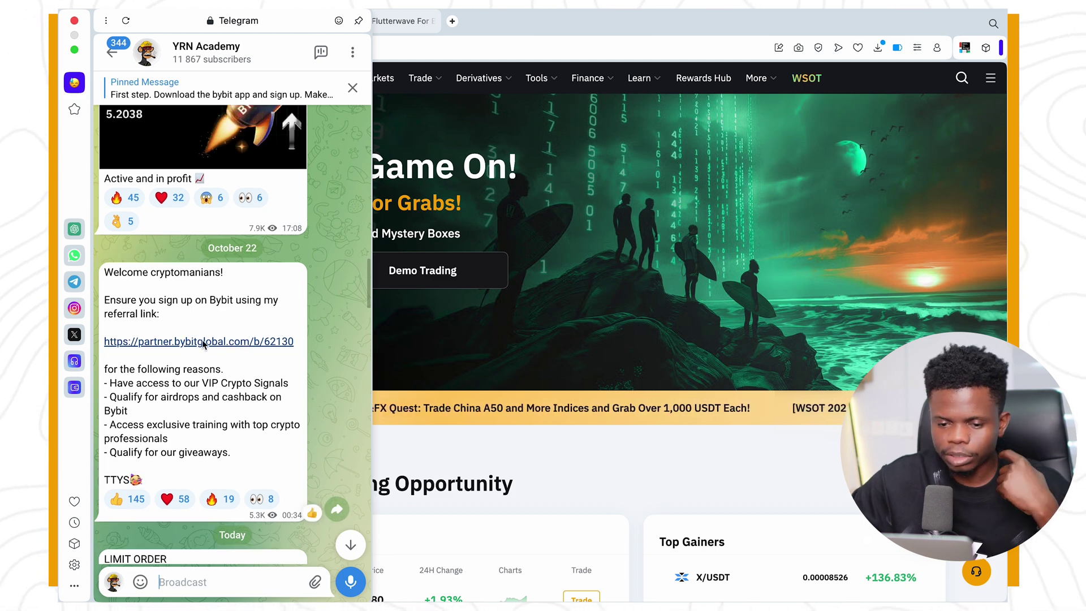
# Open the Bybit referral link, accept all cookies, and return to the Bybit home tab
pyautogui.click(286, 342)
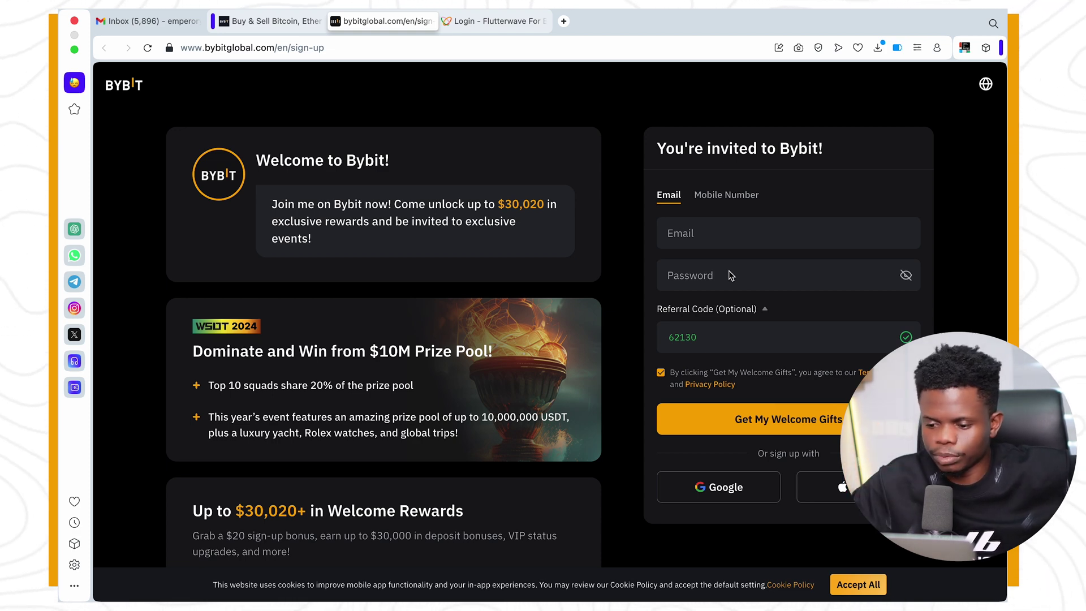
pyautogui.click(856, 591)
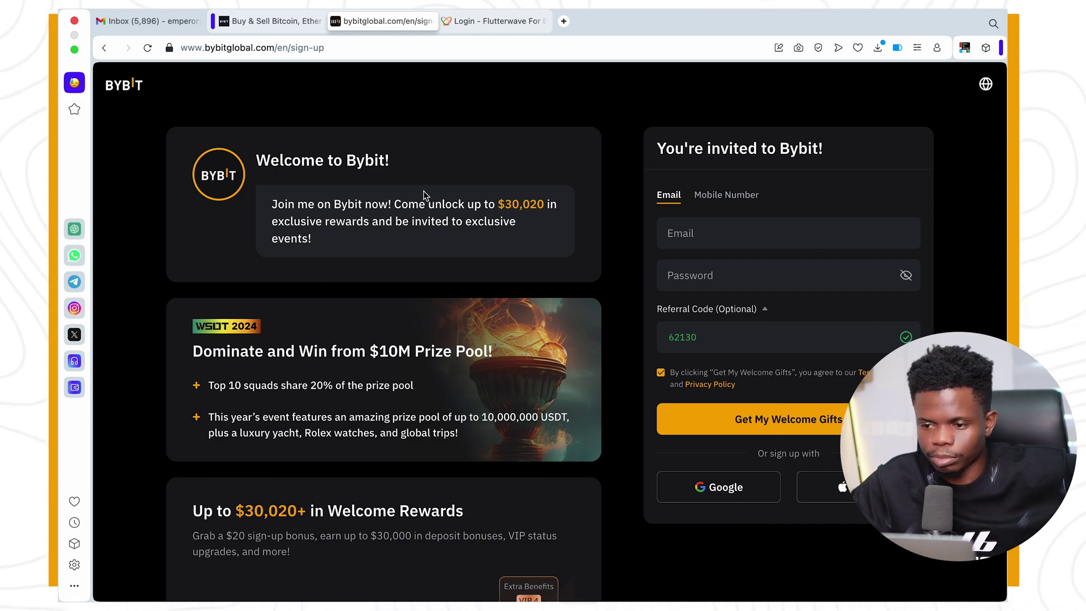
pyautogui.hotkey('ctrl', 'shift', 'Tab')
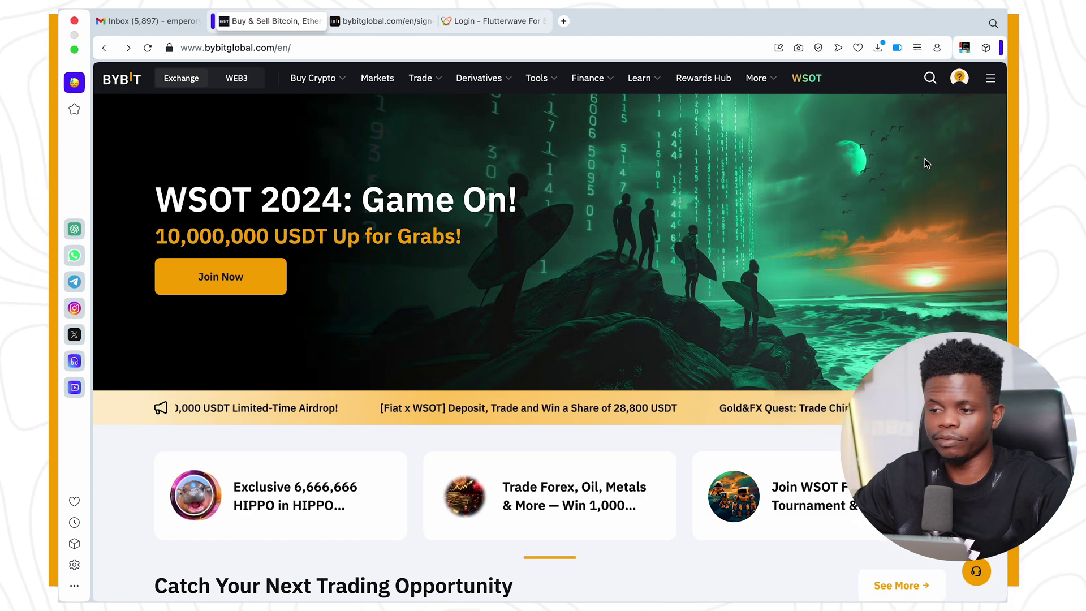
# Go to Crypto Deposit and select USDT on the TRC20 network
pyautogui.click(992, 79)
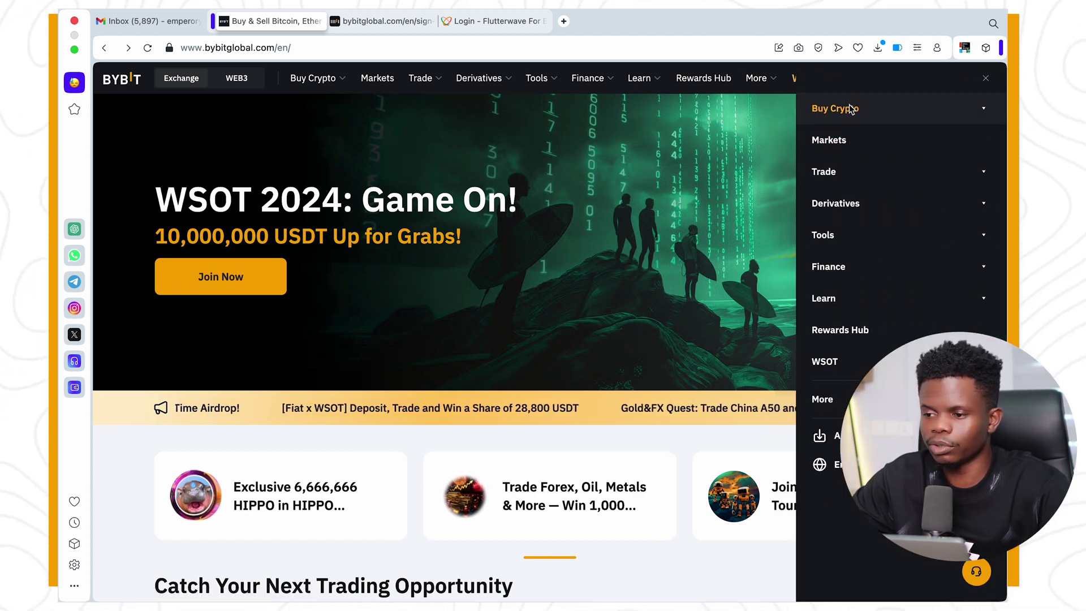
pyautogui.click(850, 108)
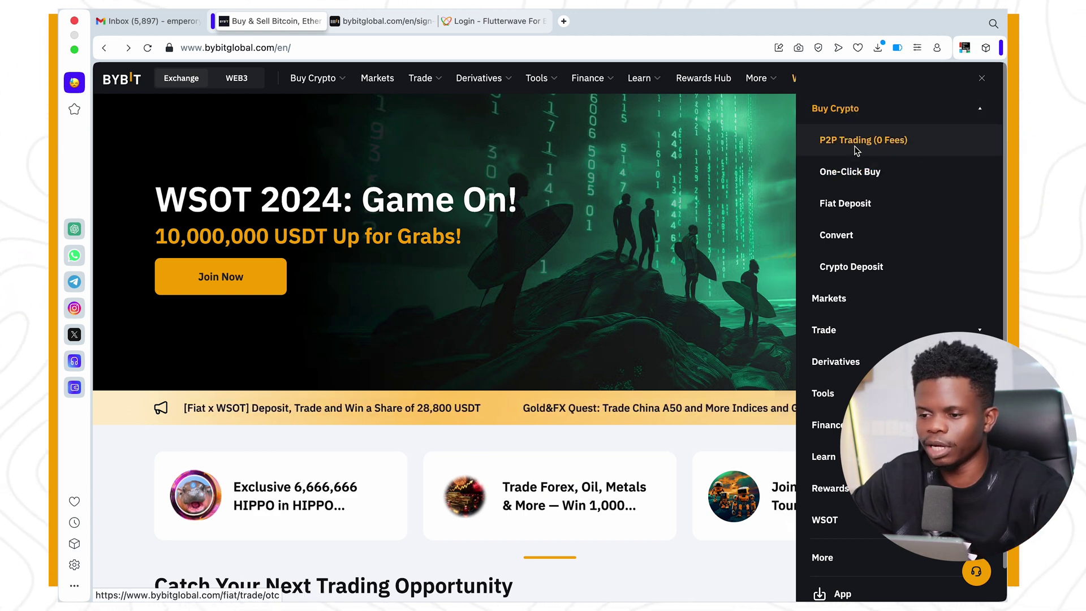
pyautogui.click(850, 268)
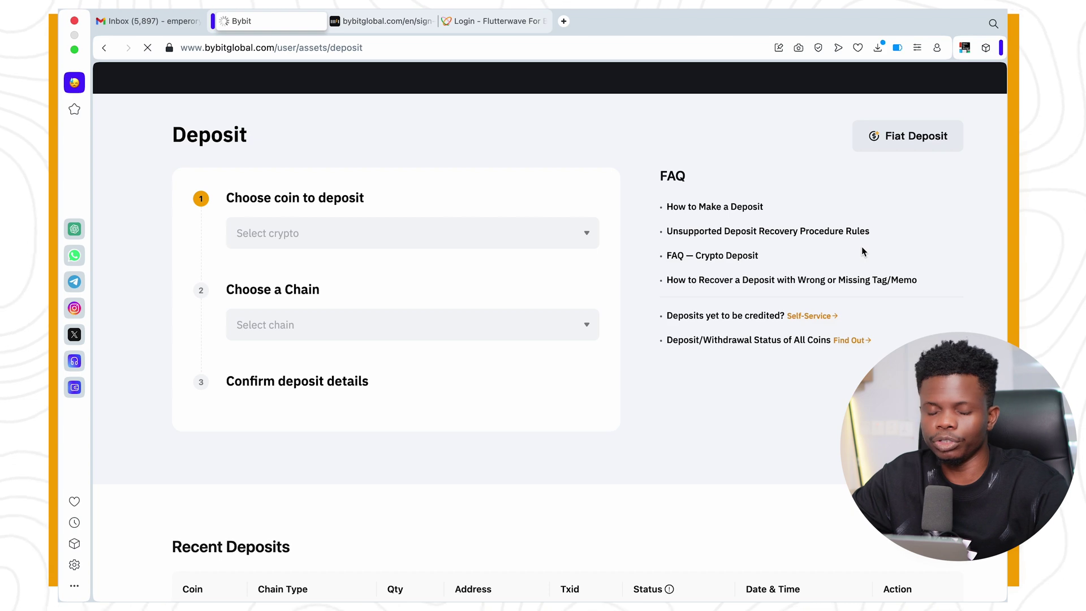
pyautogui.click(396, 261)
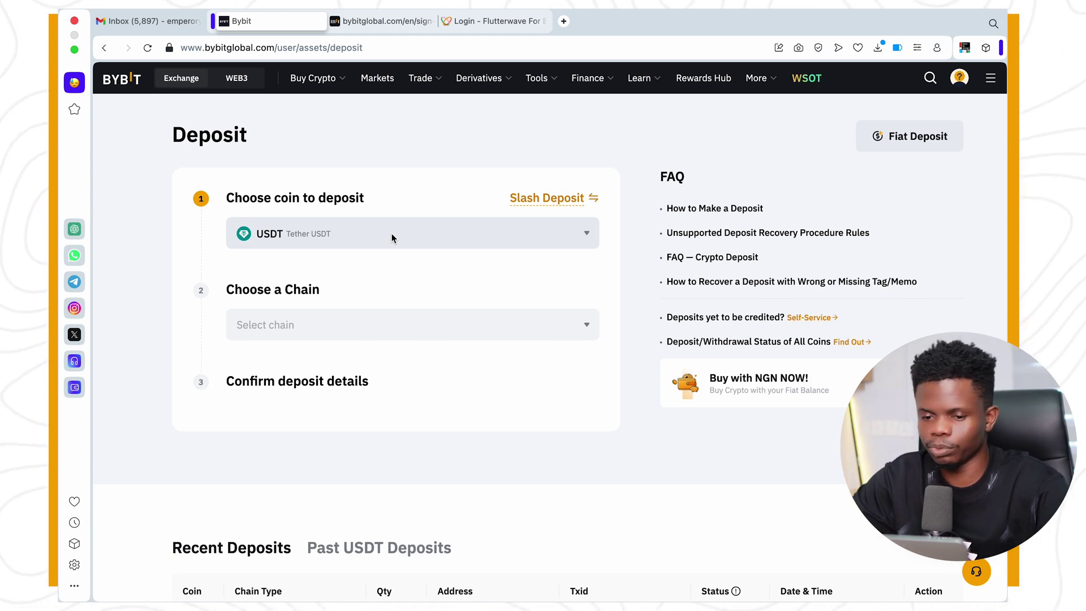
pyautogui.click(365, 232)
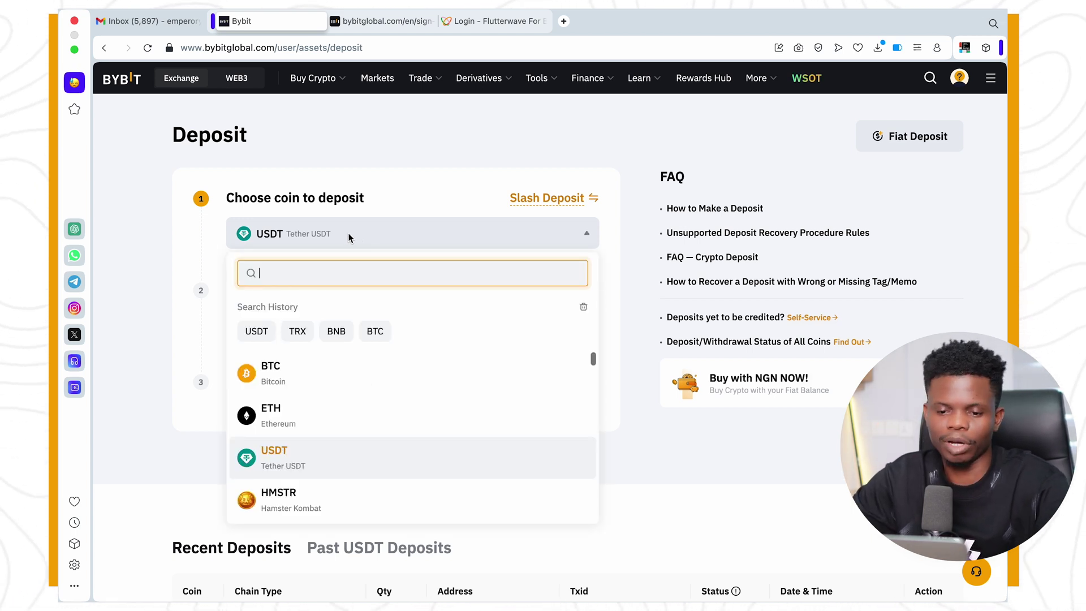
pyautogui.click(347, 233)
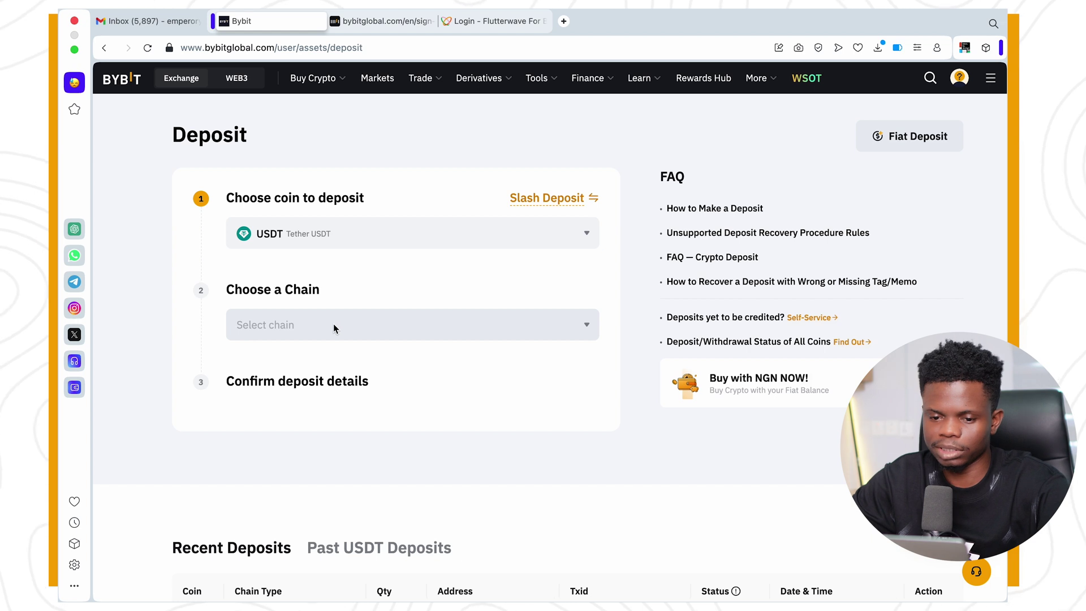
pyautogui.click(334, 327)
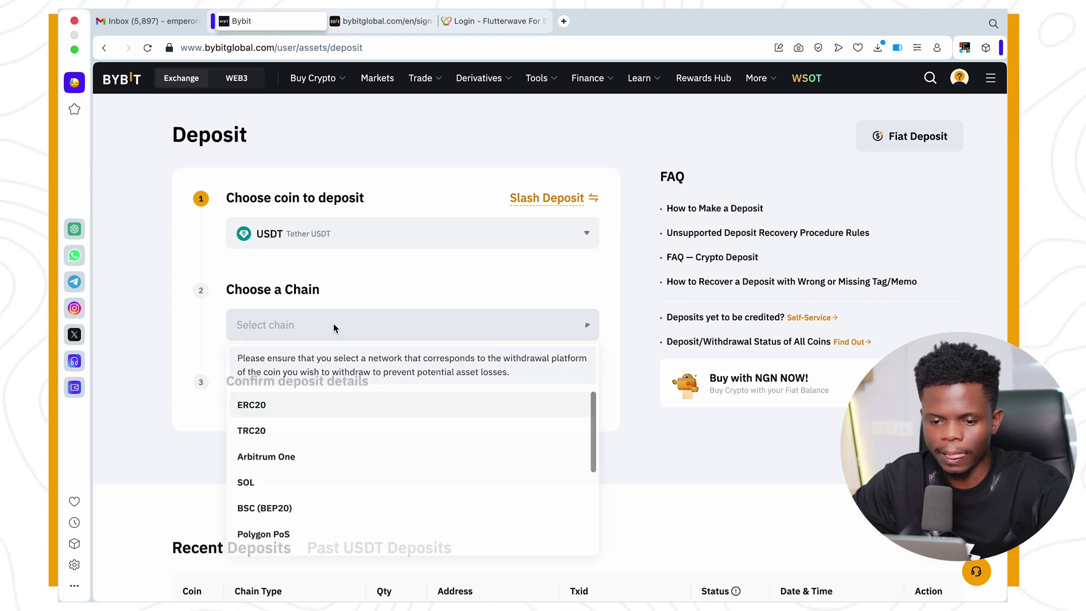
pyautogui.click(264, 434)
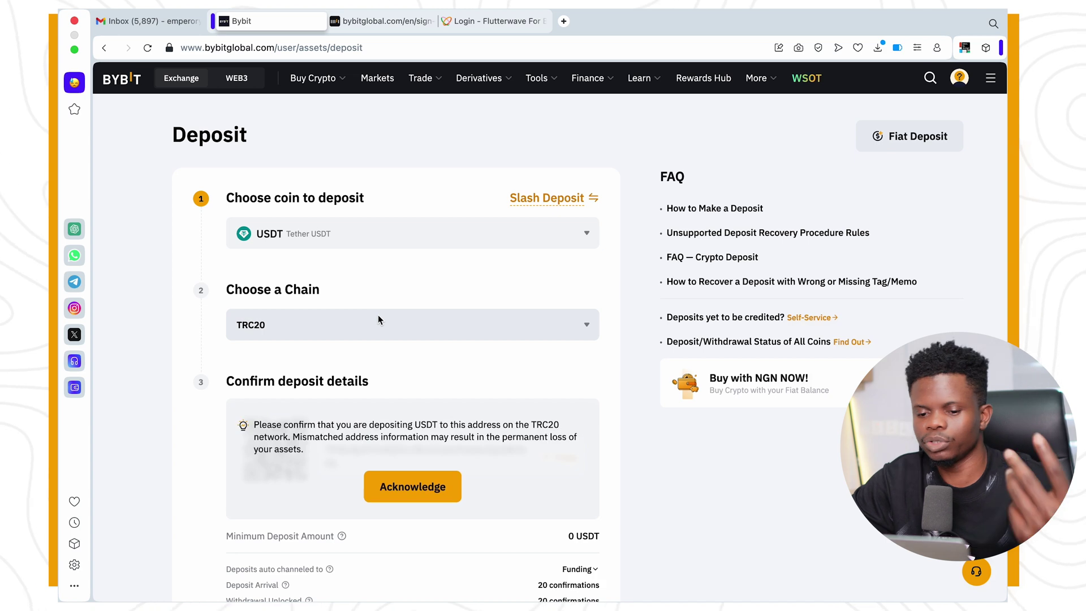
# Acknowledge the deposit warning and copy the USDT TRC20 deposit address
pyautogui.scroll(-3, 402, 373)
pyautogui.scroll(-1, 450, 387)
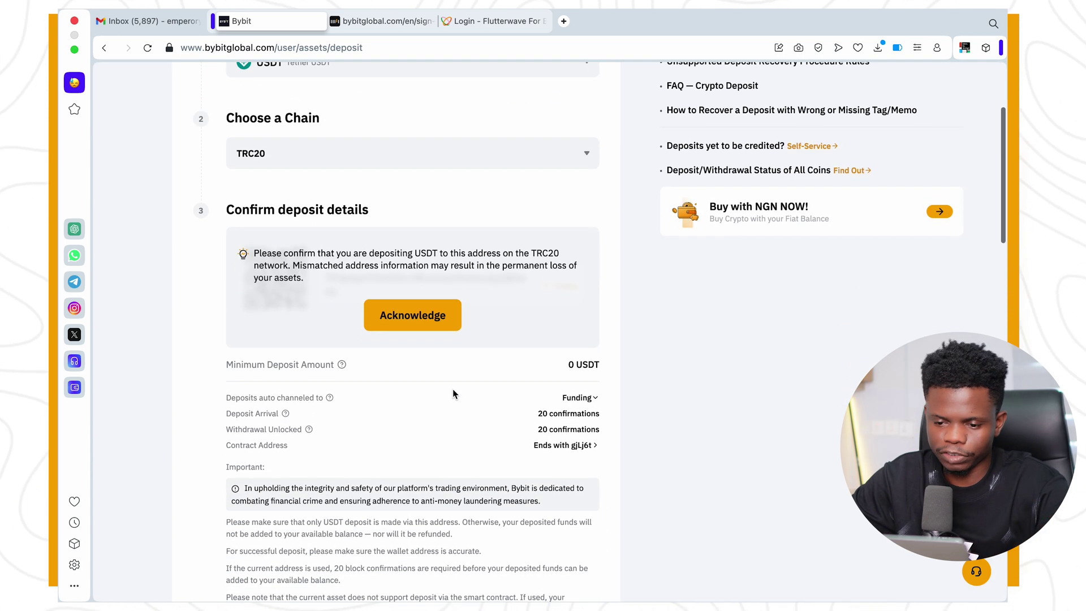
pyautogui.scroll(-2, 460, 388)
pyautogui.click(431, 252)
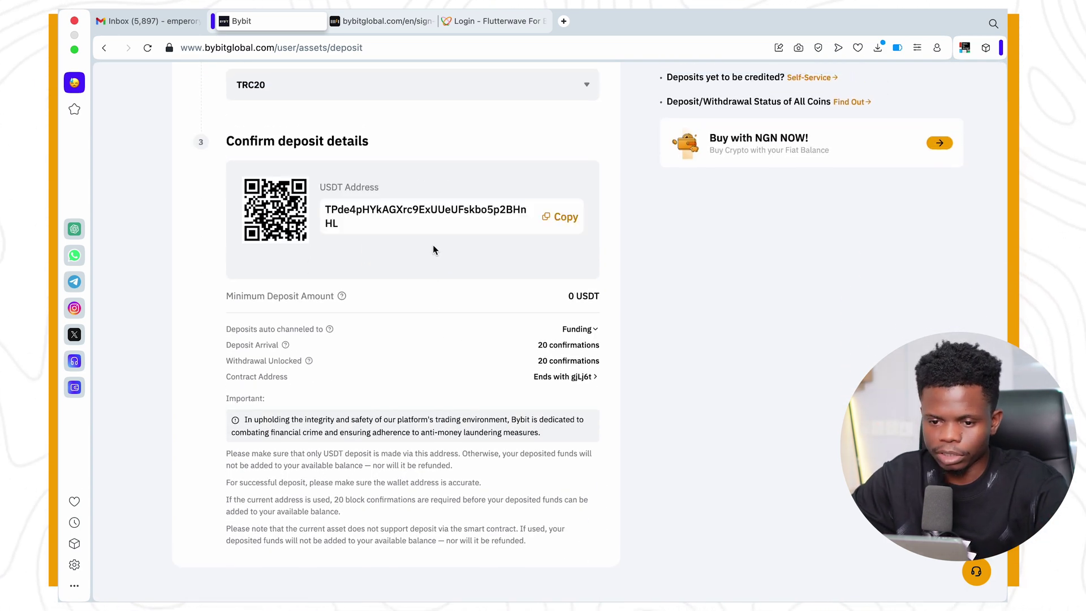
pyautogui.scroll(1, 419, 261)
pyautogui.click(563, 234)
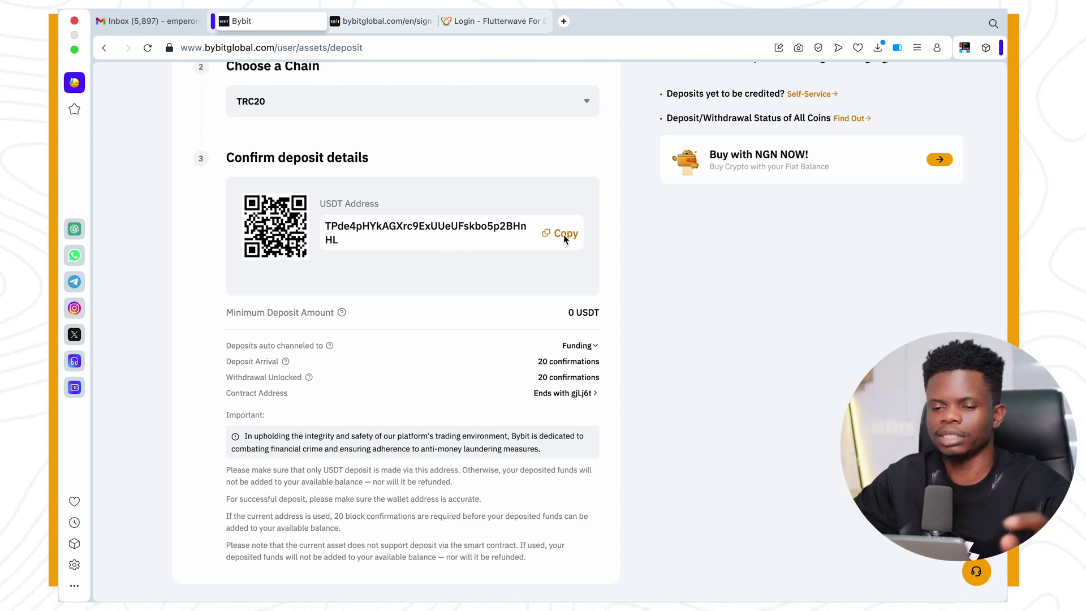
pyautogui.scroll(5, 523, 240)
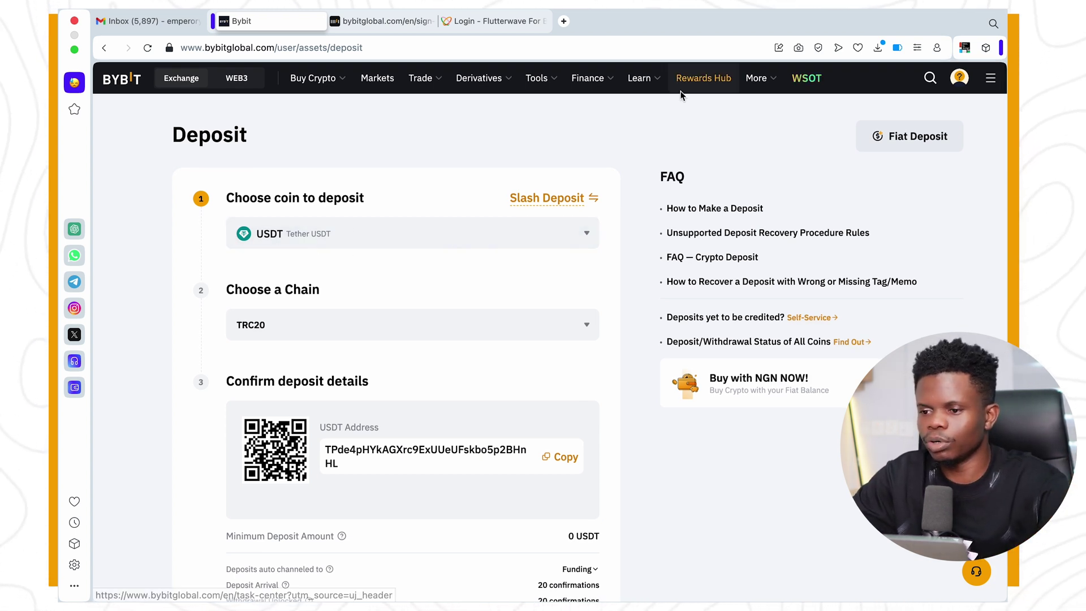
# Go to P2P trading and dismiss the reporting tip and notice
pyautogui.click(994, 80)
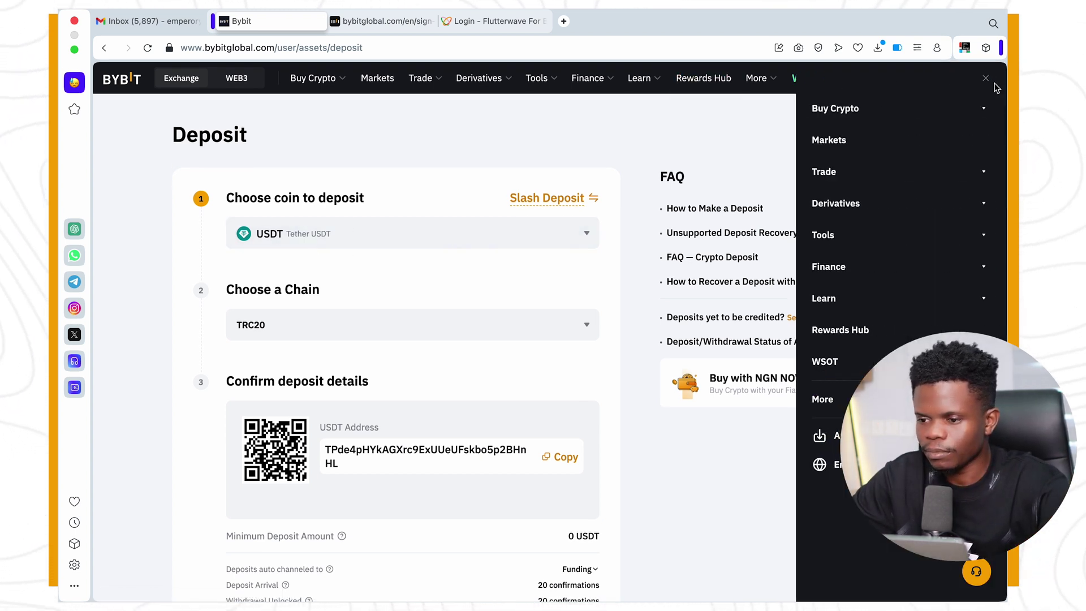
pyautogui.click(889, 119)
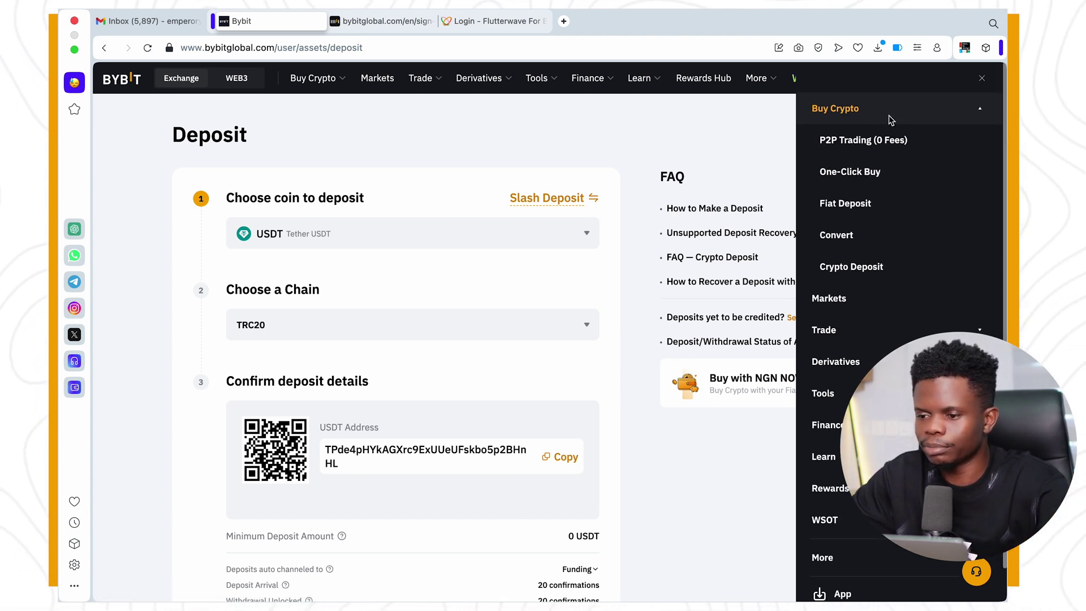
pyautogui.click(867, 143)
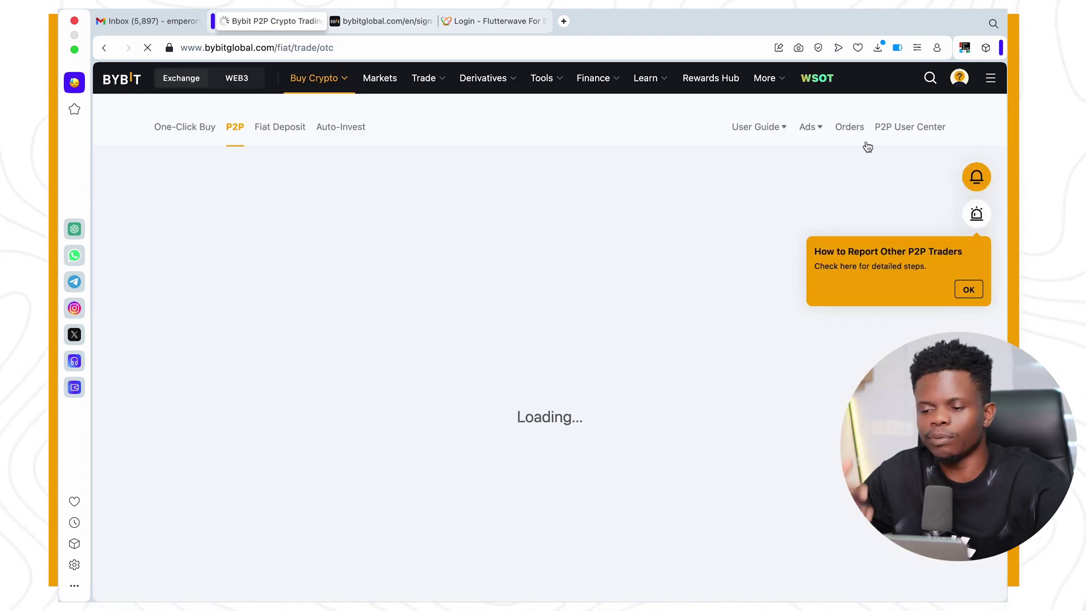
pyautogui.click(967, 289)
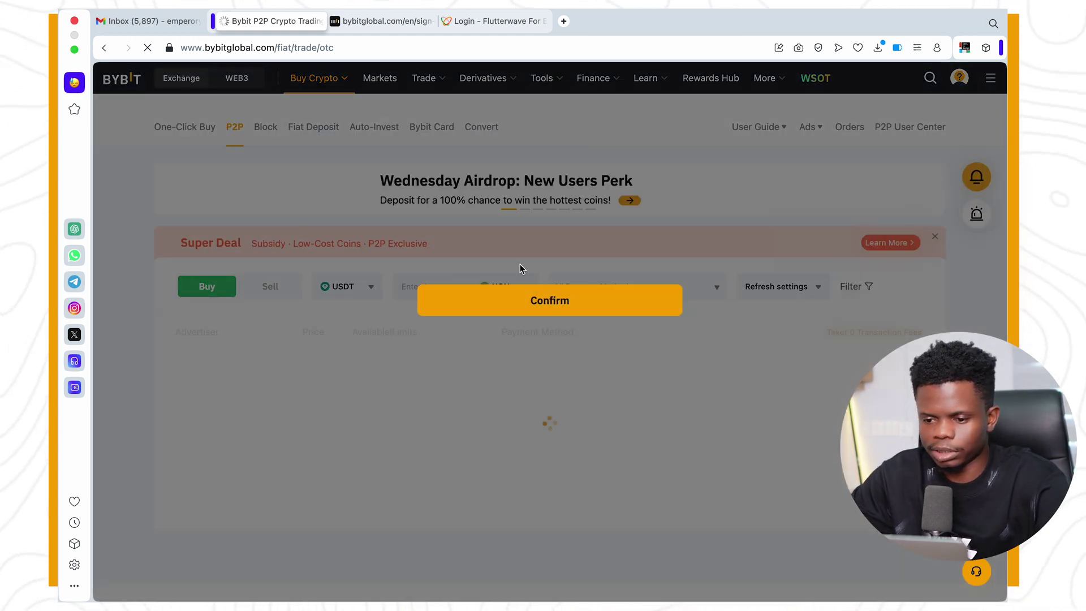
pyautogui.click(565, 300)
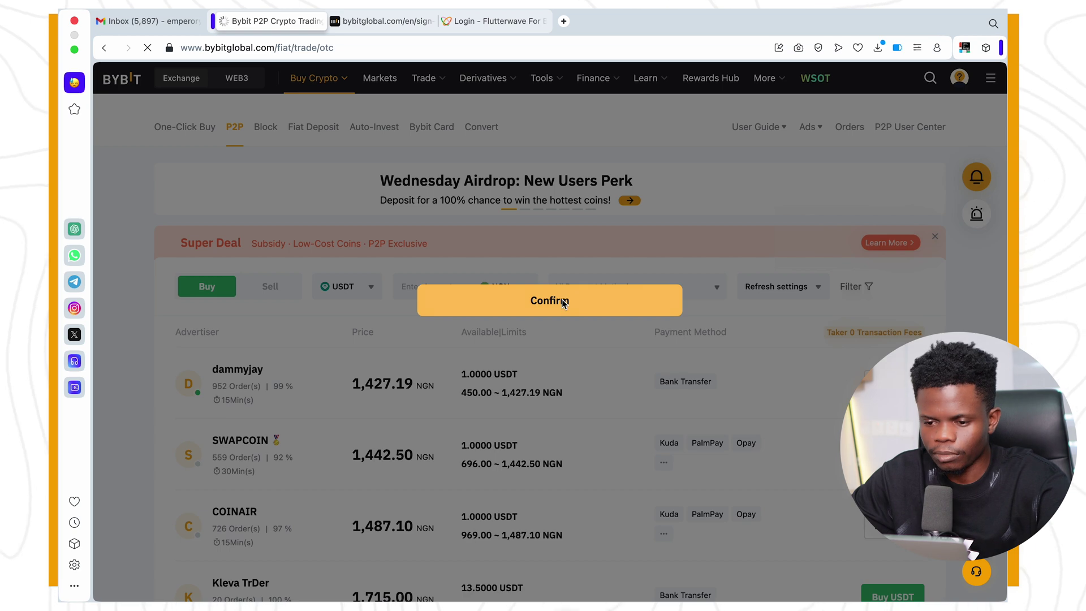
pyautogui.scroll(-2, 557, 384)
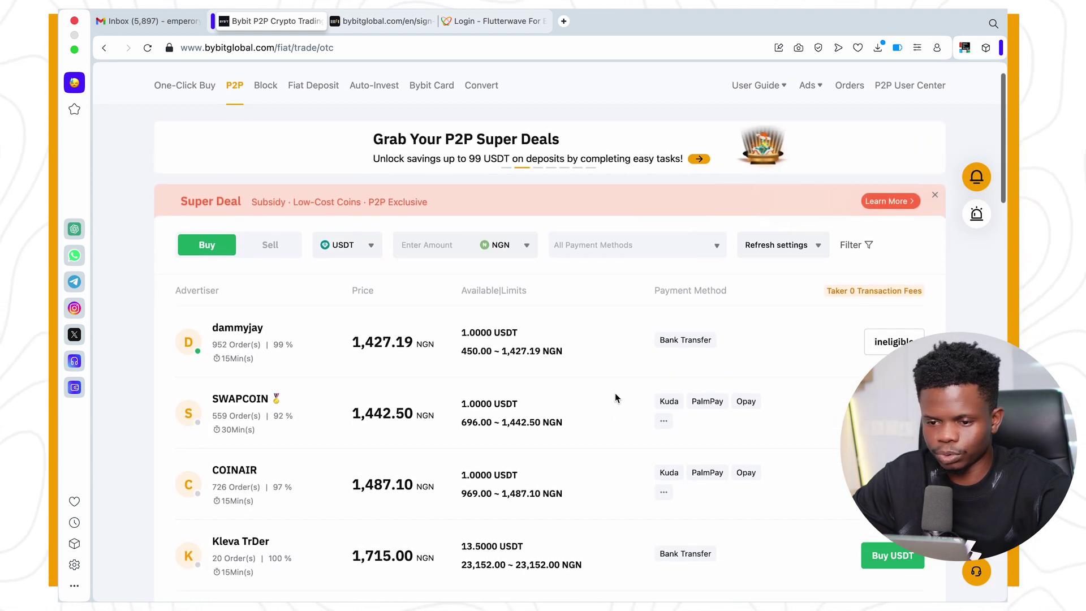
pyautogui.scroll(1, 509, 340)
# Set the Buy amount to 500000 NGN with USDT as the coin and review the offers
pyautogui.click(429, 273)
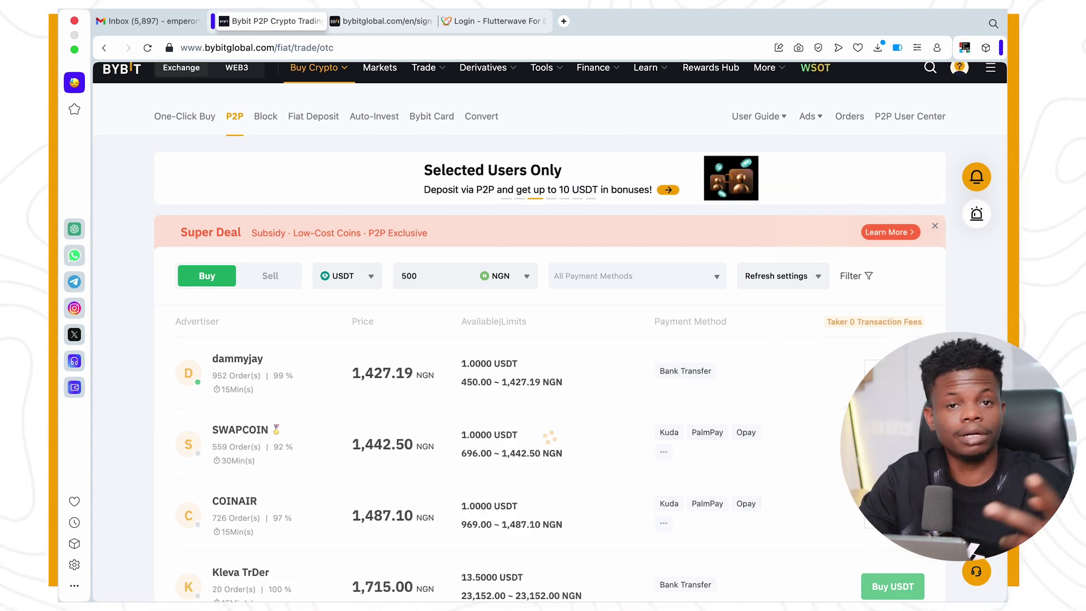
pyautogui.write('500')
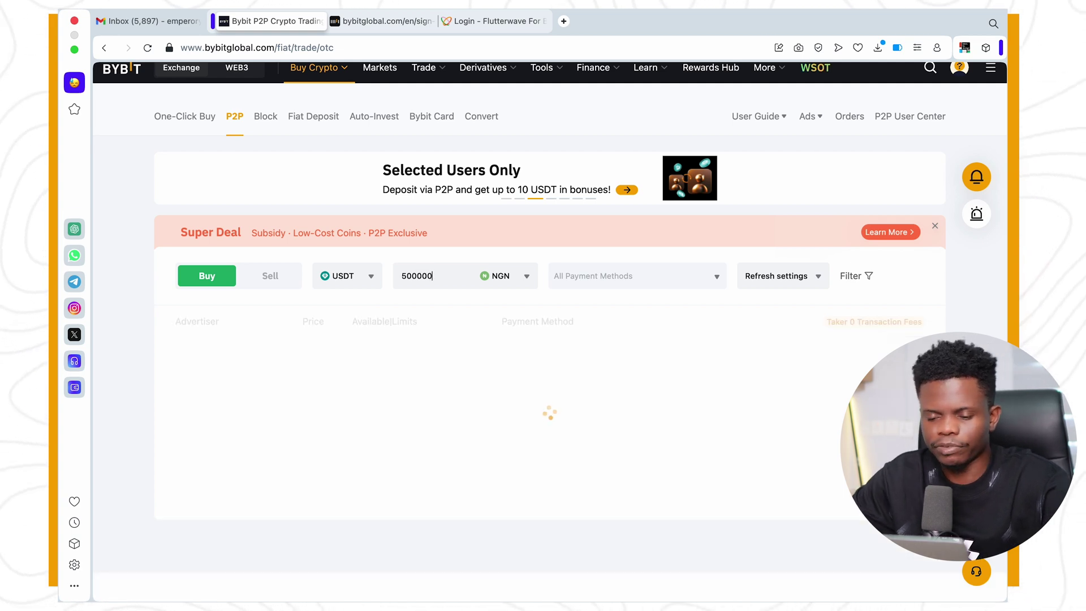
pyautogui.click(357, 279)
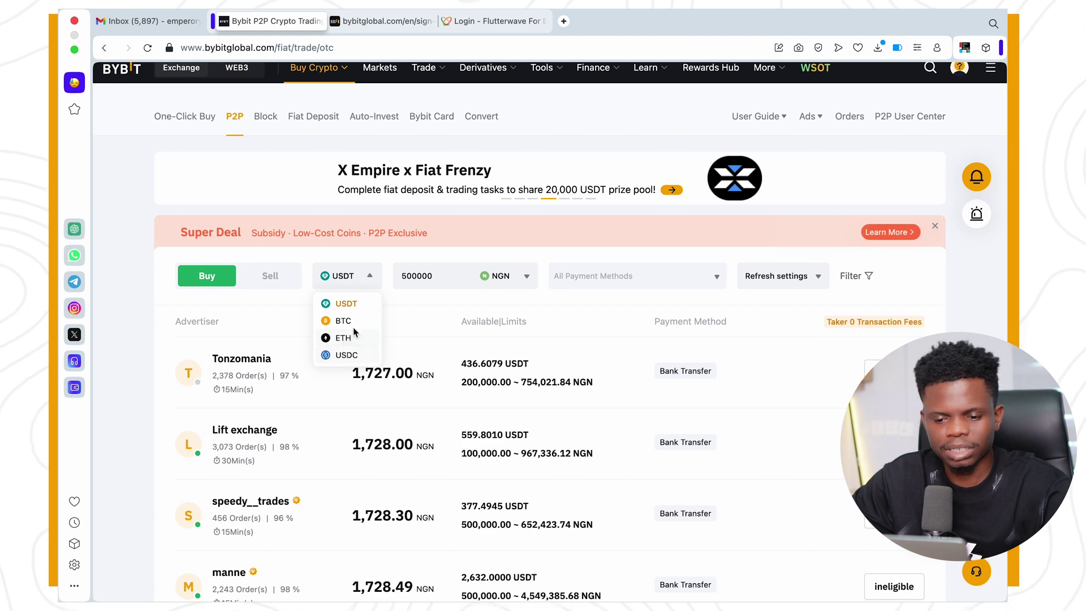
pyautogui.click(349, 305)
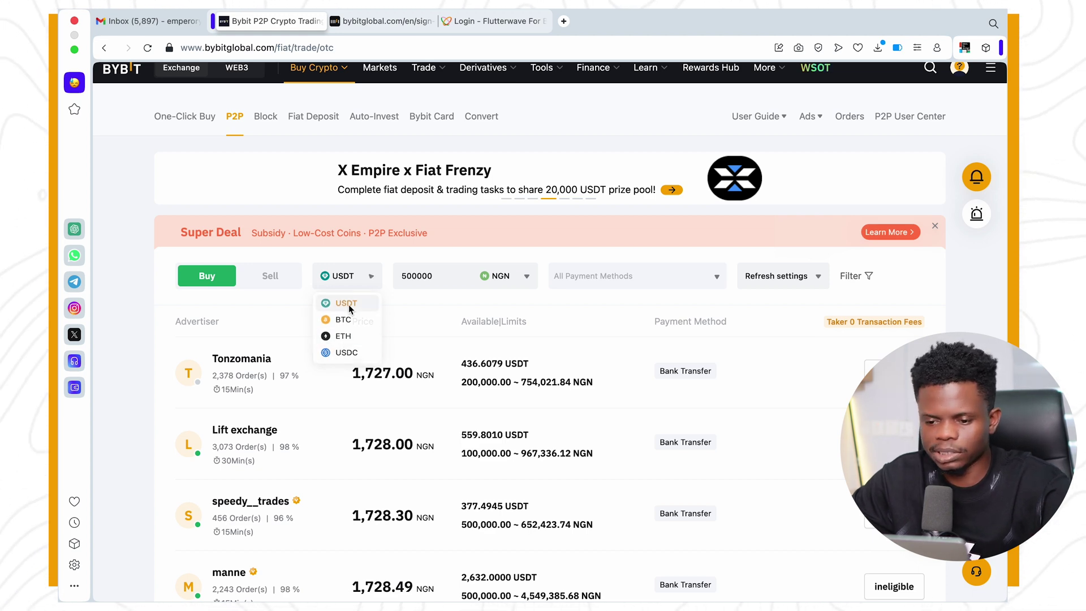
pyautogui.scroll(-4, 425, 419)
pyautogui.scroll(4, 425, 416)
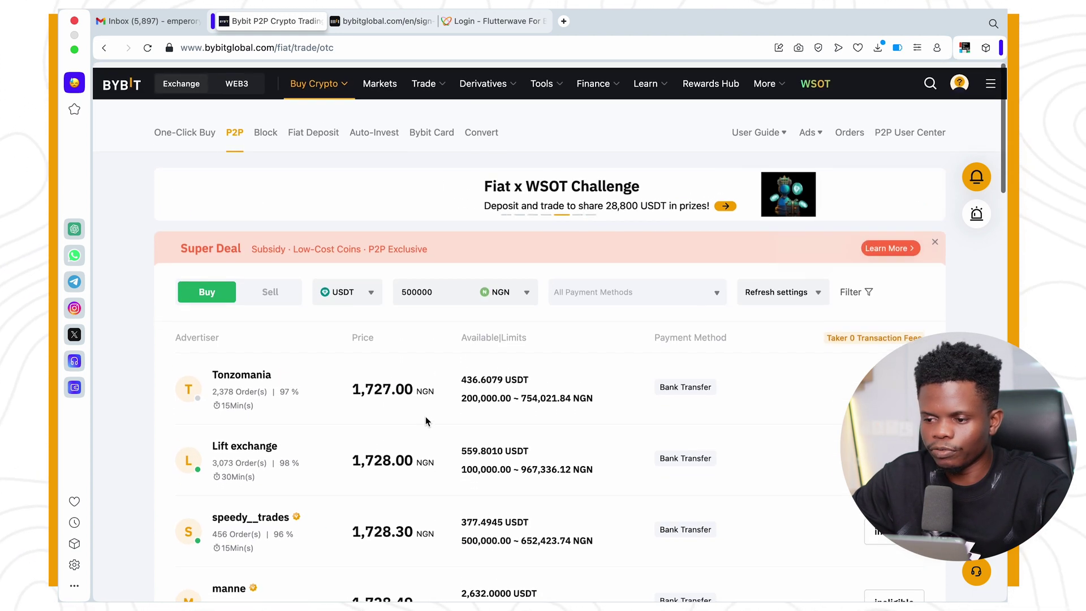
pyautogui.scroll(-3, 538, 431)
pyautogui.scroll(-2, 538, 431)
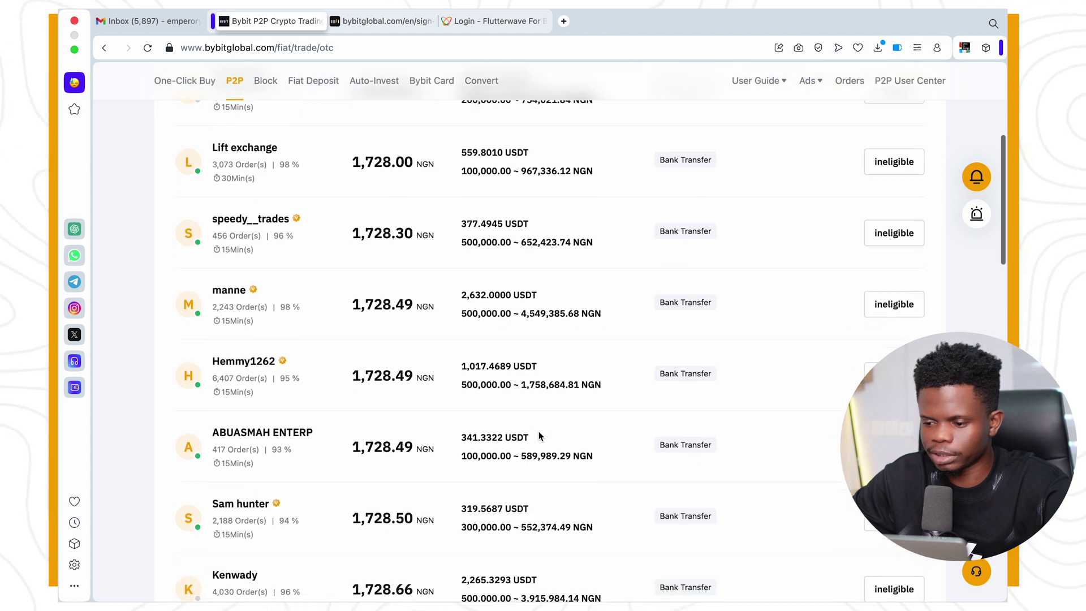
pyautogui.scroll(5, 538, 431)
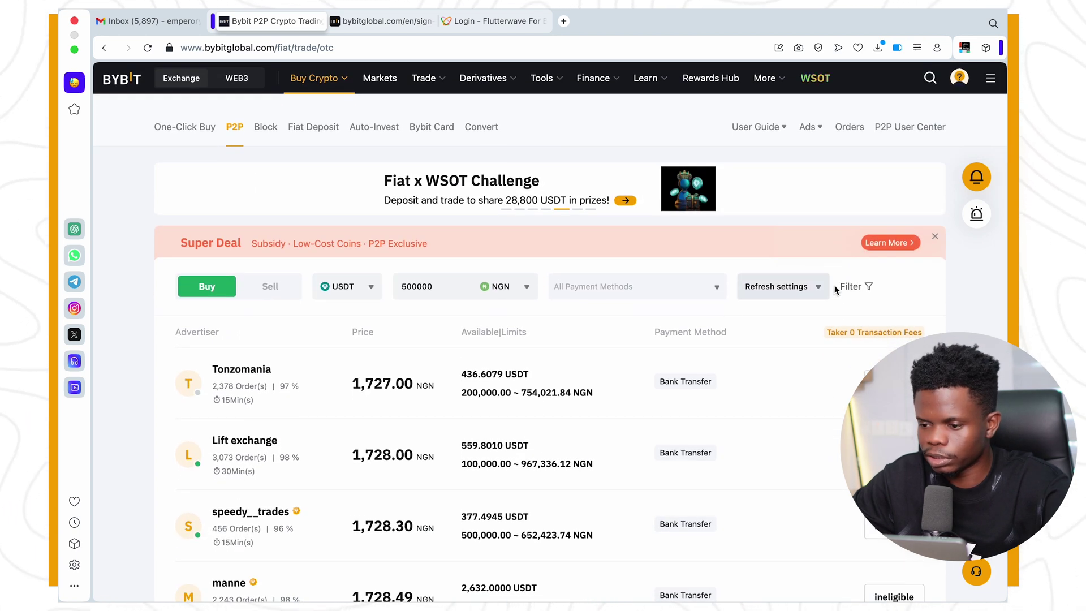
# Filter to eligible ads only and review the bank-transfer offers, now led by Honeywealth2 at 1,728.80 NGN
pyautogui.click(854, 287)
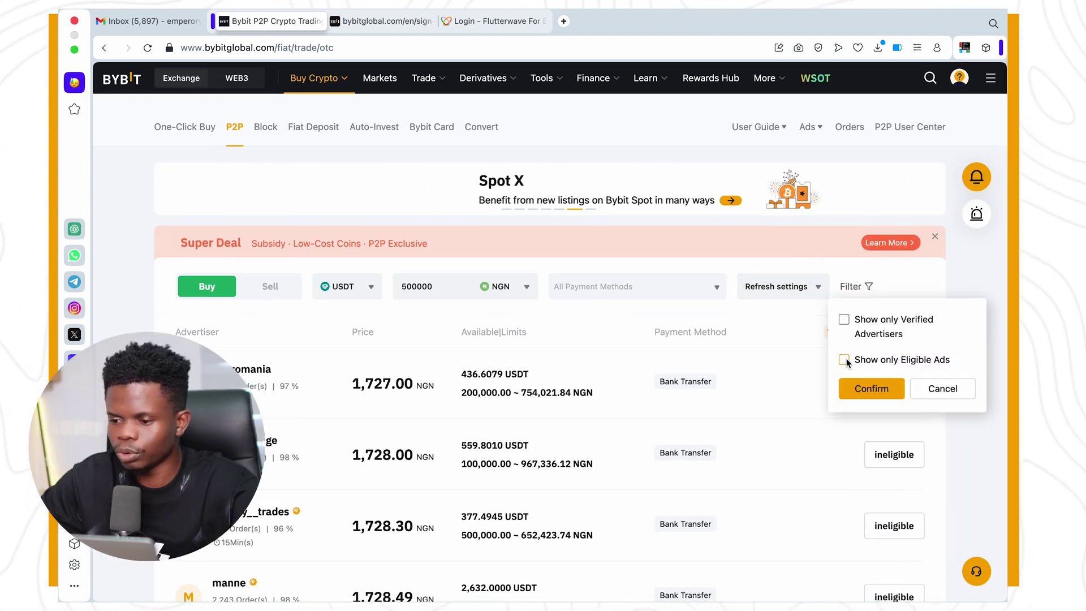
pyautogui.click(915, 362)
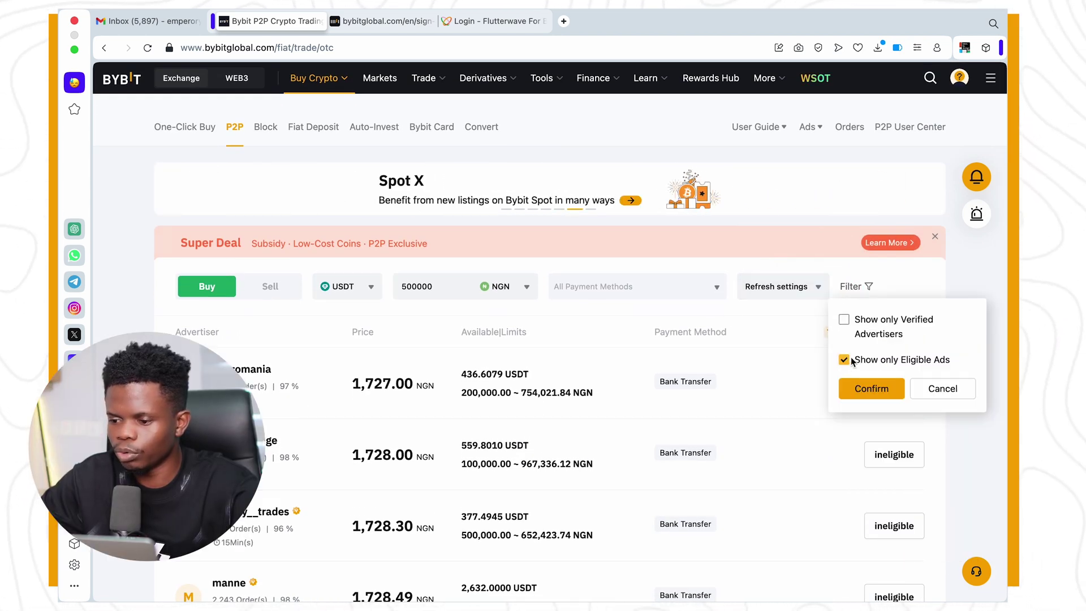
pyautogui.click(870, 387)
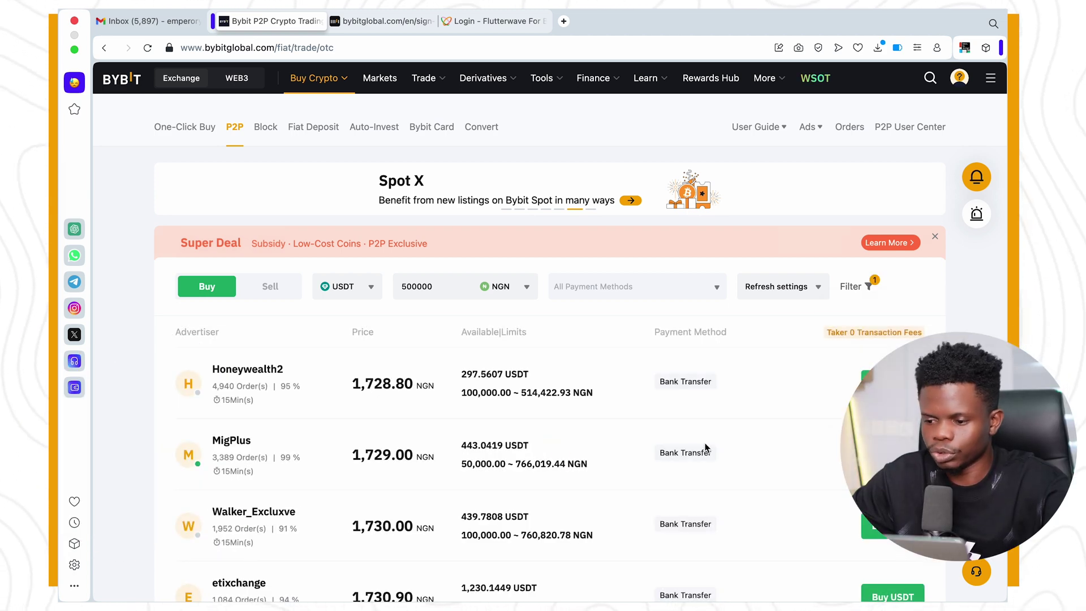
pyautogui.scroll(-3, 706, 446)
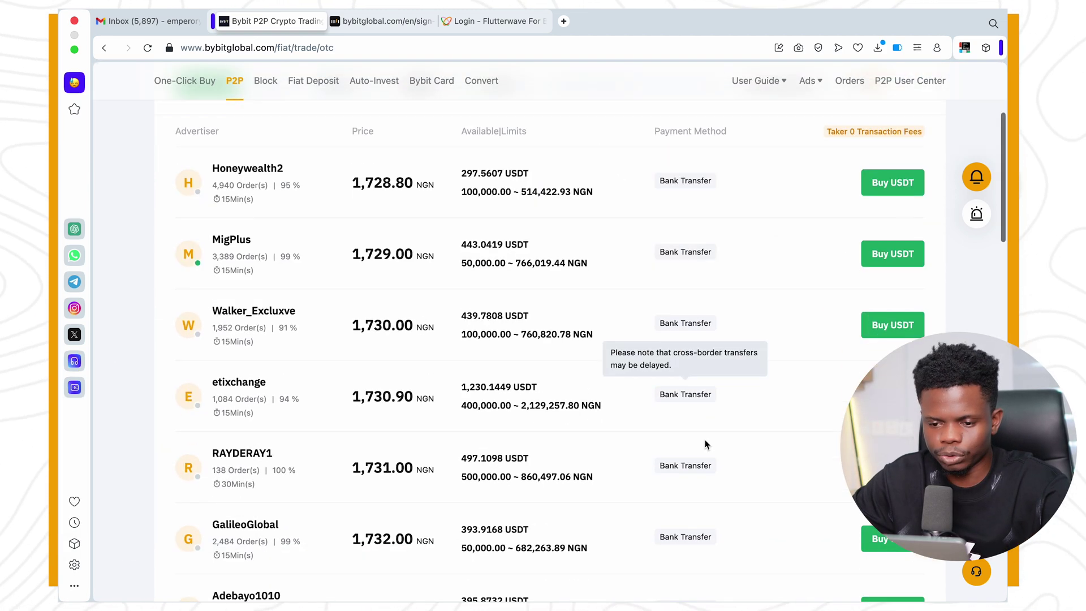
pyautogui.scroll(-5, 705, 445)
pyautogui.scroll(8, 612, 455)
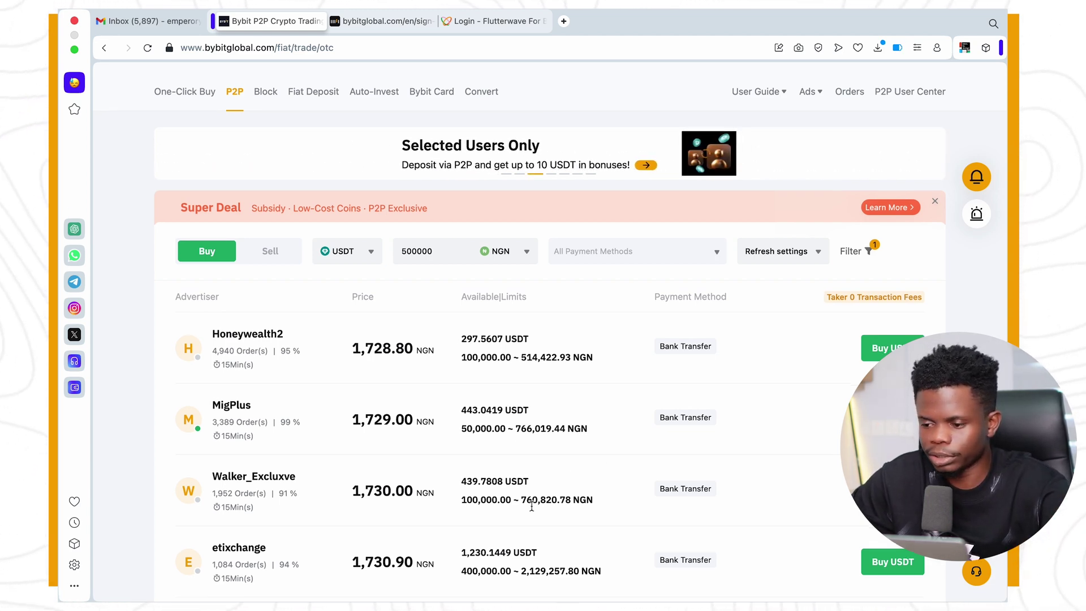
pyautogui.scroll(-4, 531, 501)
pyautogui.scroll(2, 532, 509)
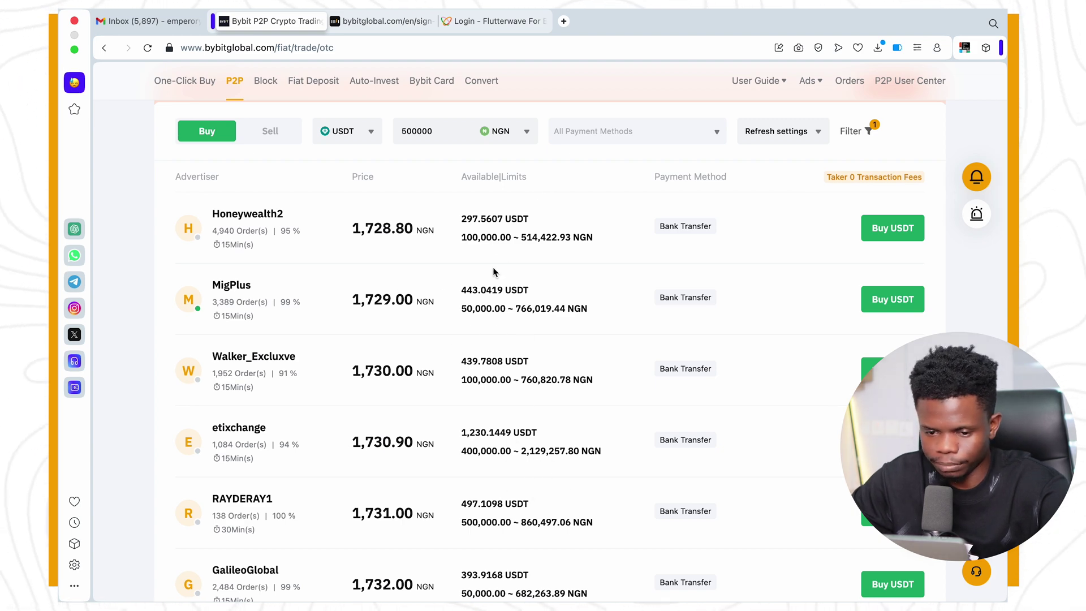
pyautogui.scroll(1, 504, 367)
pyautogui.scroll(1, 510, 366)
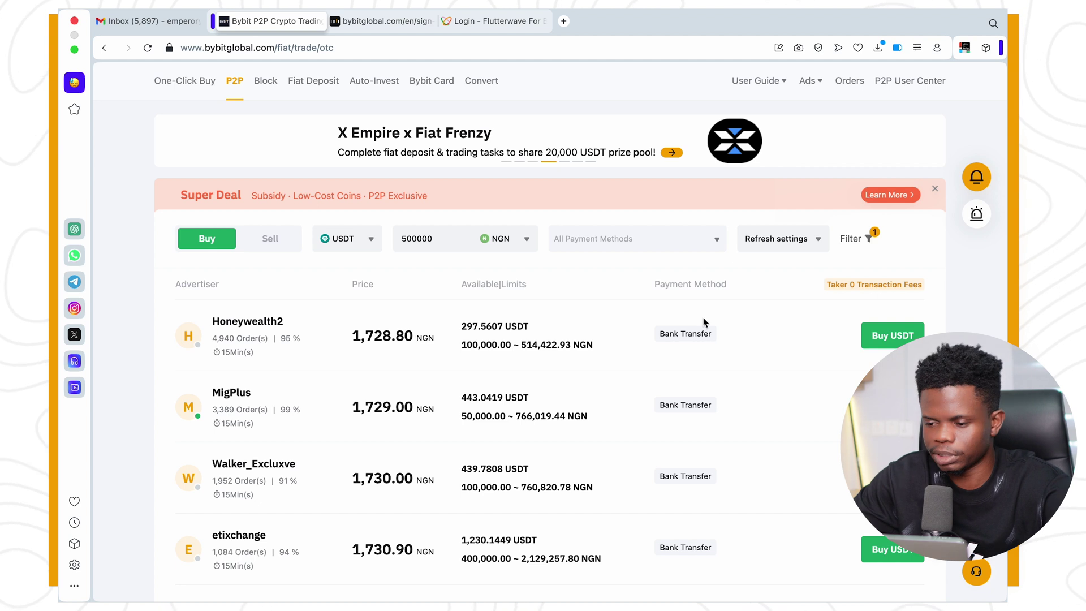
pyautogui.click(890, 335)
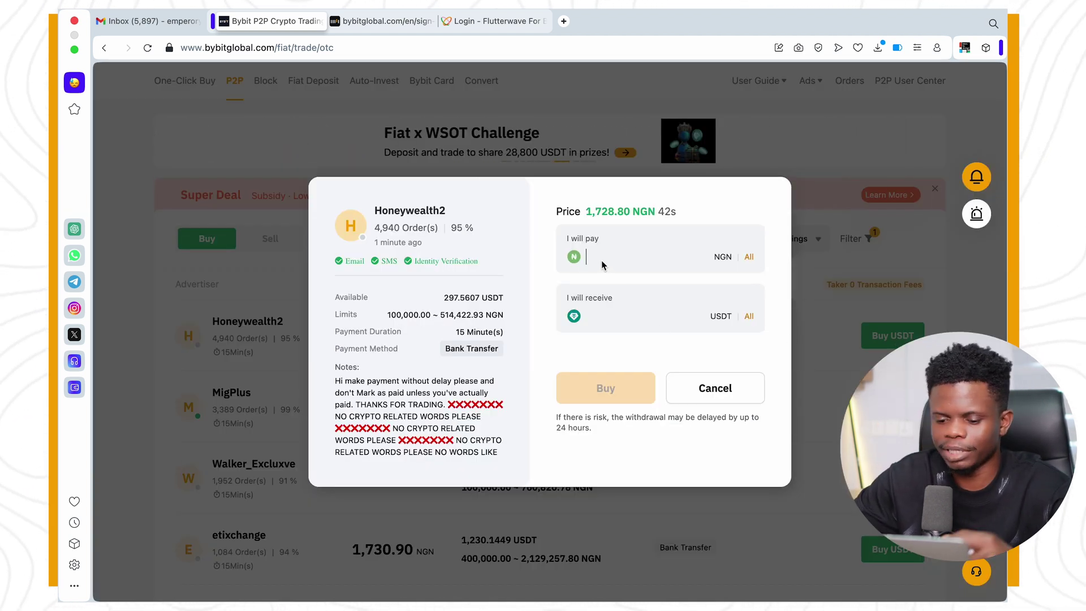
pyautogui.write('5000000')
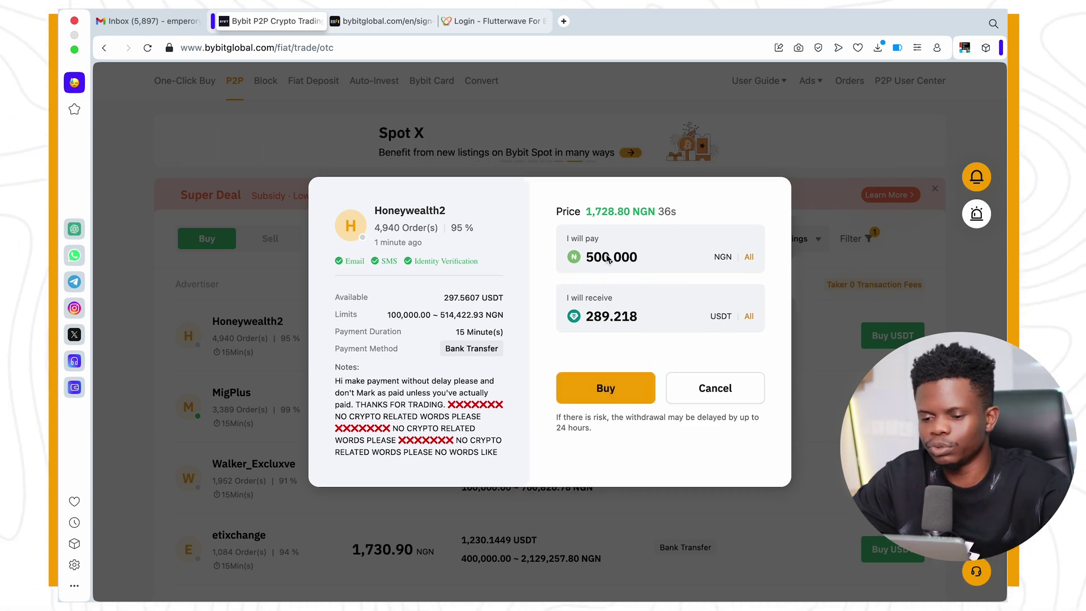
pyautogui.click(601, 394)
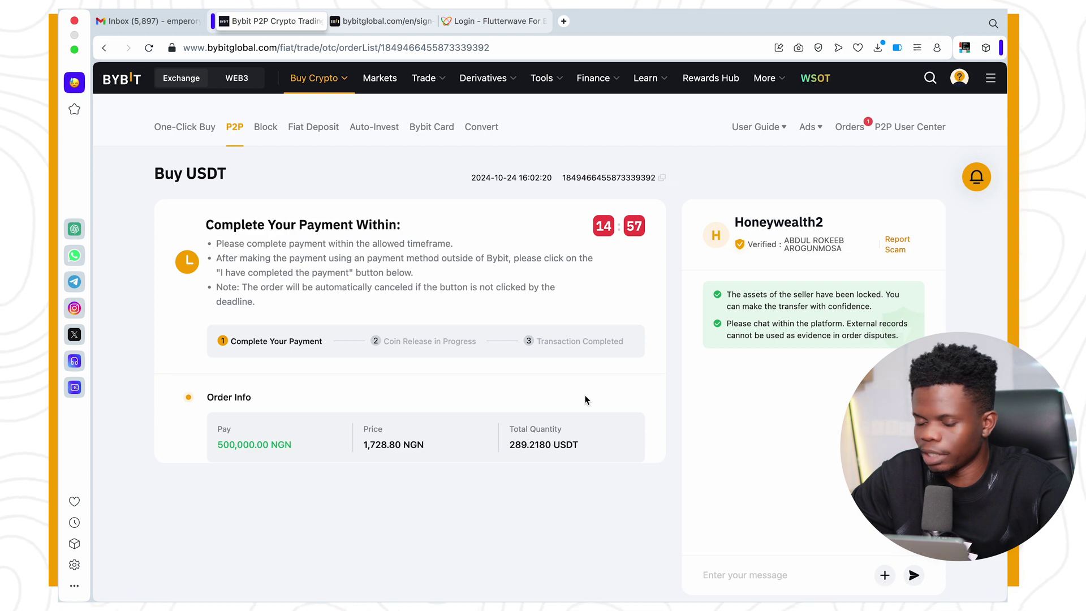
# Review the order page's seller bank transfer details and payment countdown
pyautogui.scroll(-1, 536, 383)
pyautogui.scroll(-5, 536, 386)
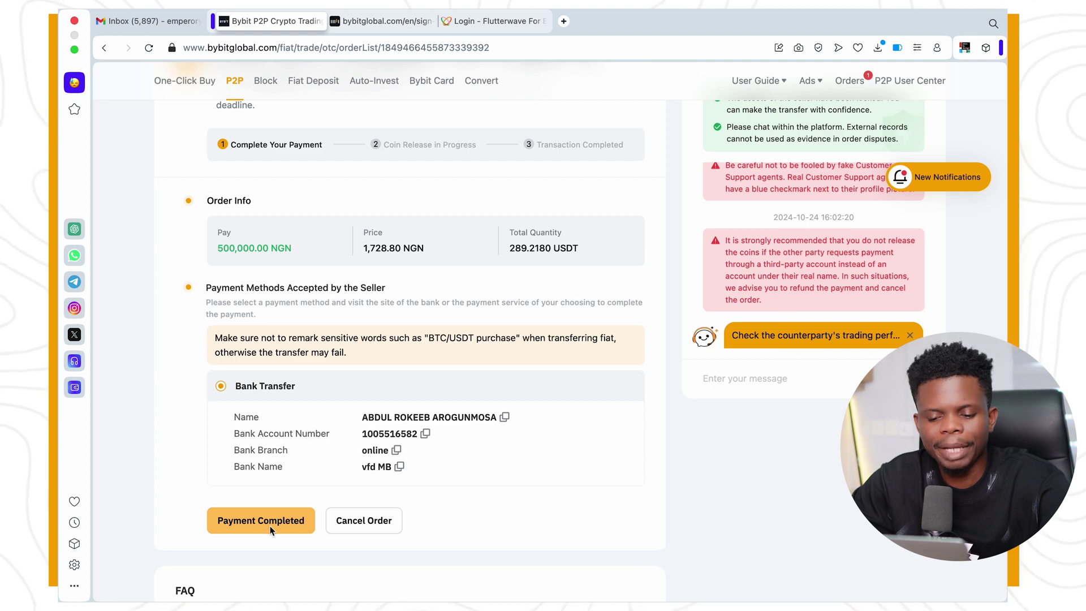
pyautogui.scroll(5, 397, 418)
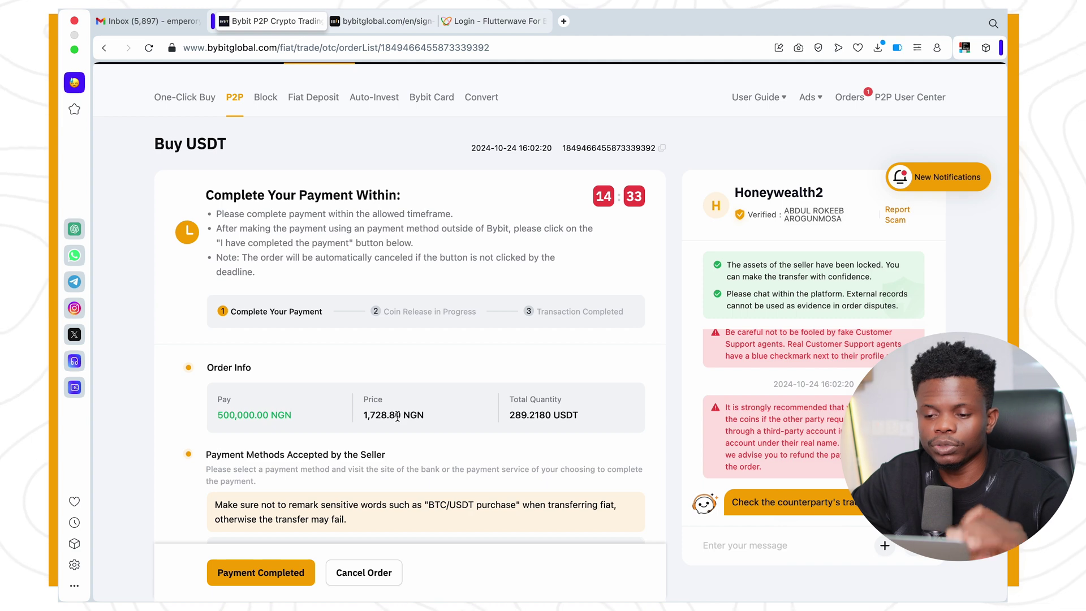
pyautogui.scroll(-1, 397, 416)
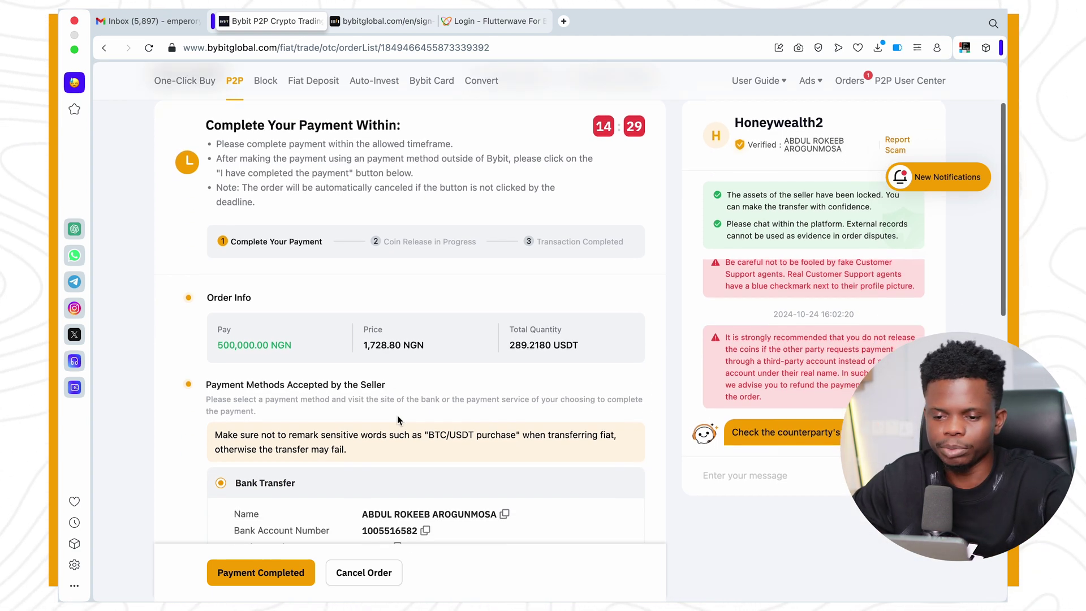
pyautogui.scroll(3, 397, 415)
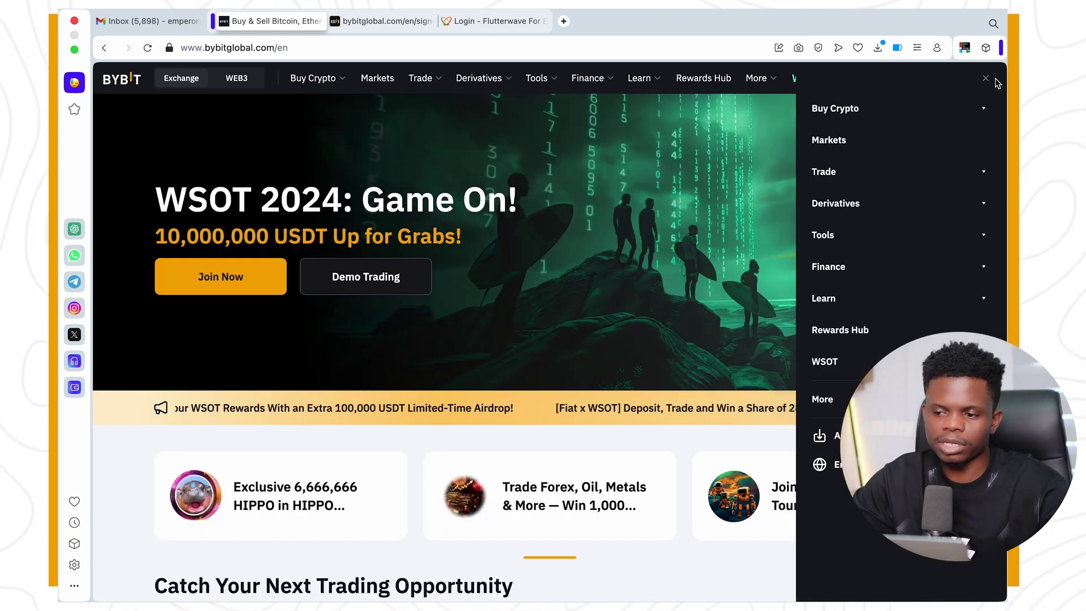
# Expand Buy Crypto in the side menu and go to One-Click Buy
pyautogui.click(904, 102)
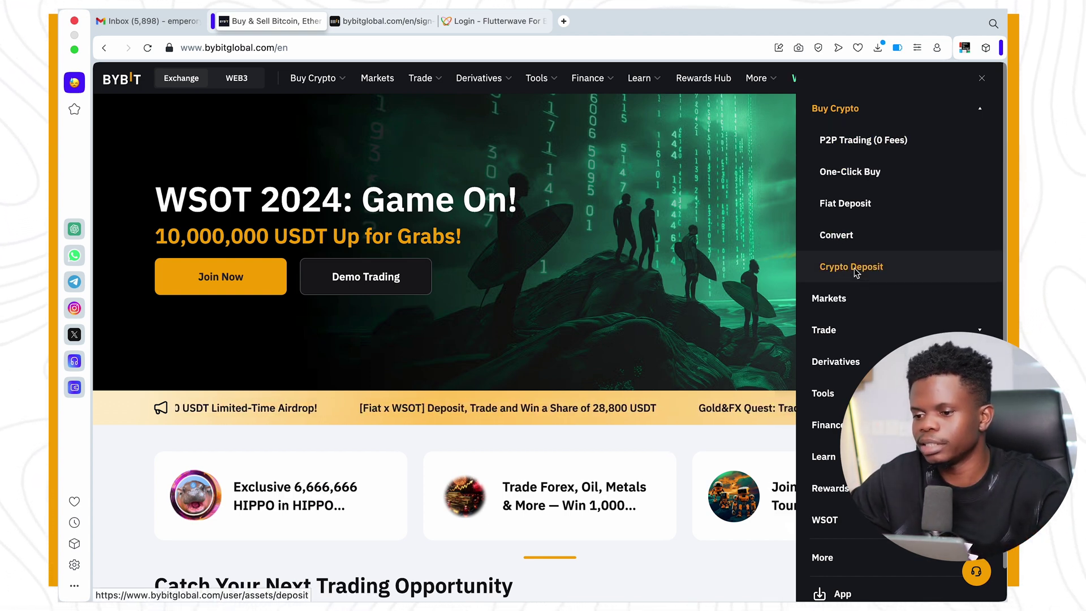
pyautogui.click(861, 179)
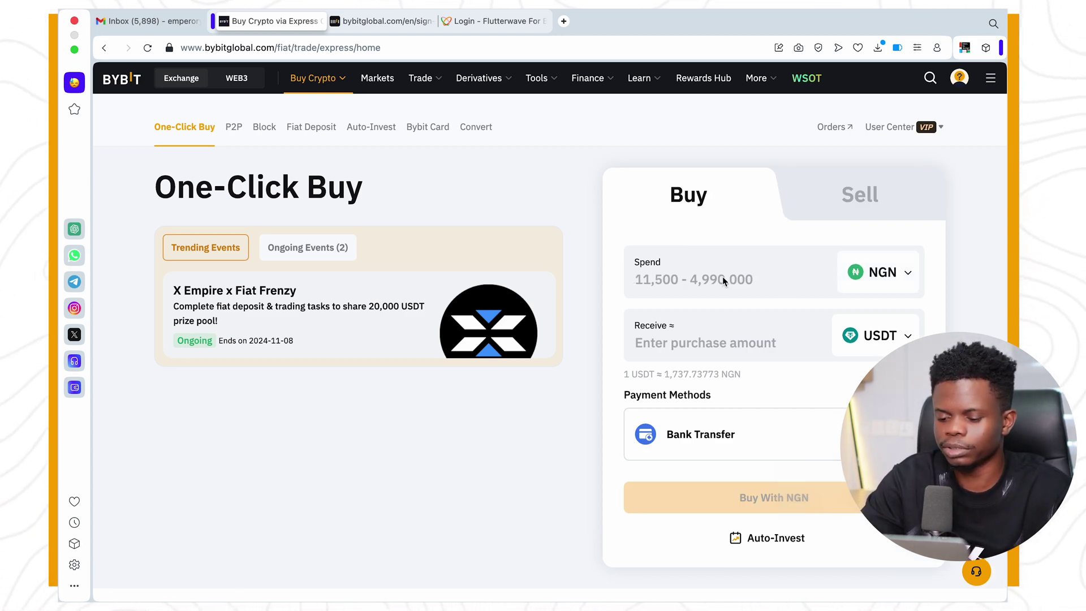
# Enter a 20000 NGN spend, quoting 11.4516 USDT, and list the payment methods
pyautogui.write('200000')
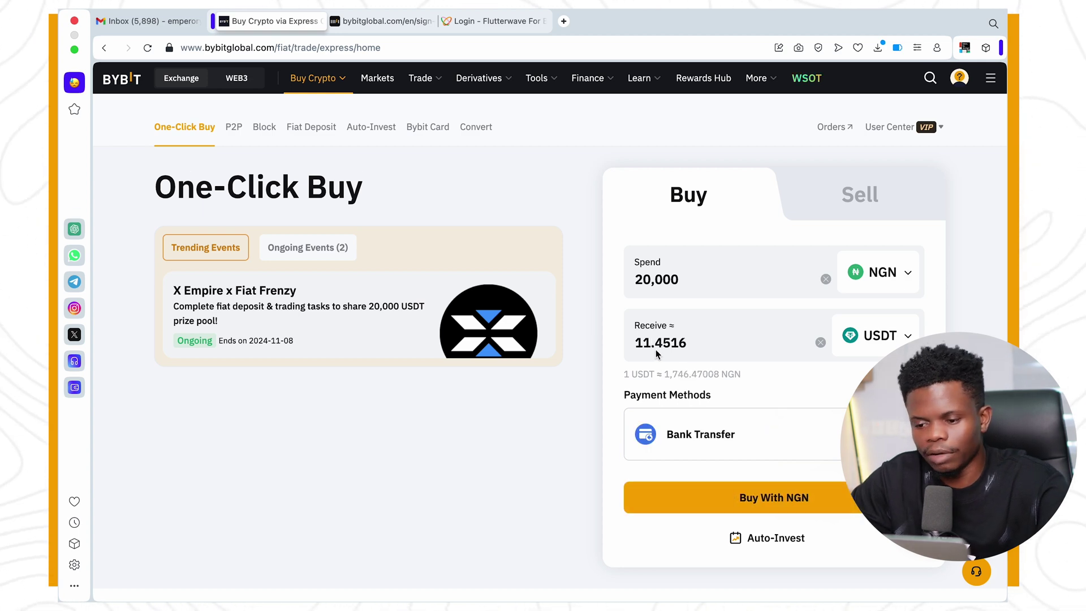
pyautogui.scroll(-1, 700, 371)
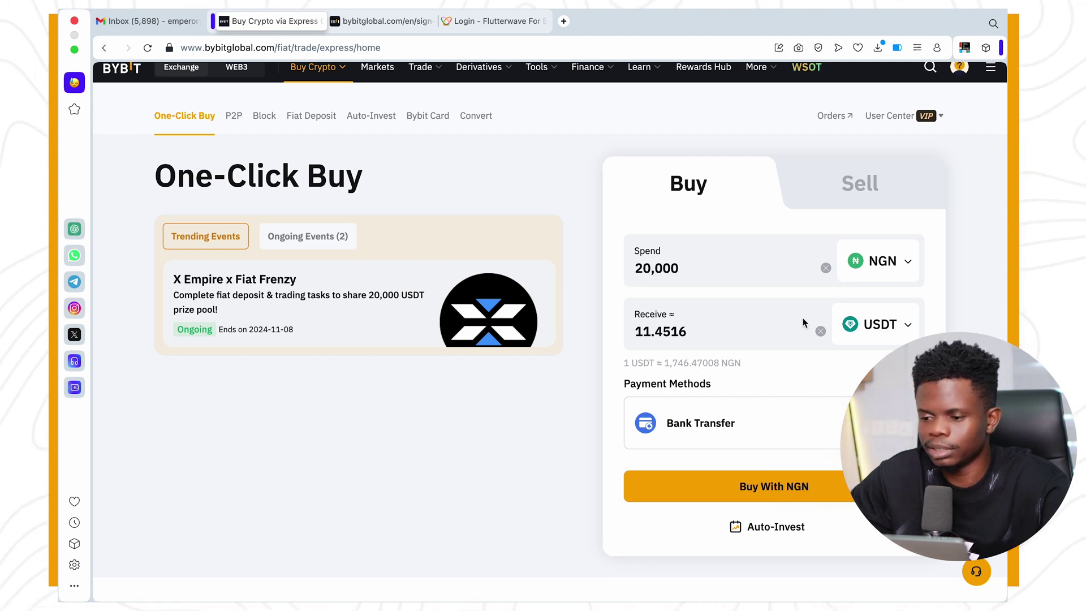
pyautogui.scroll(-1, 891, 307)
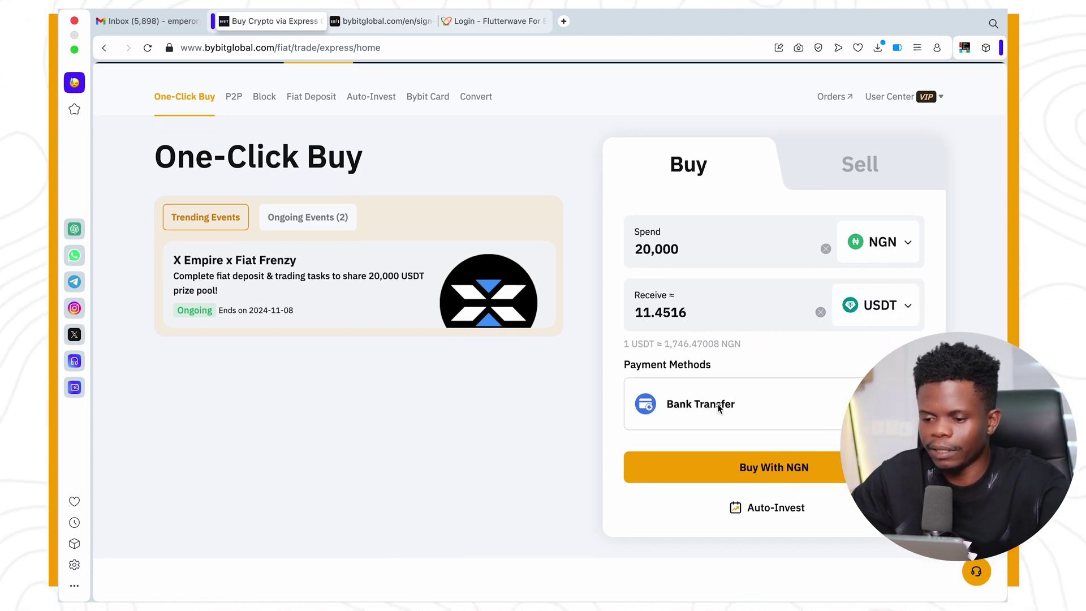
pyautogui.click(684, 410)
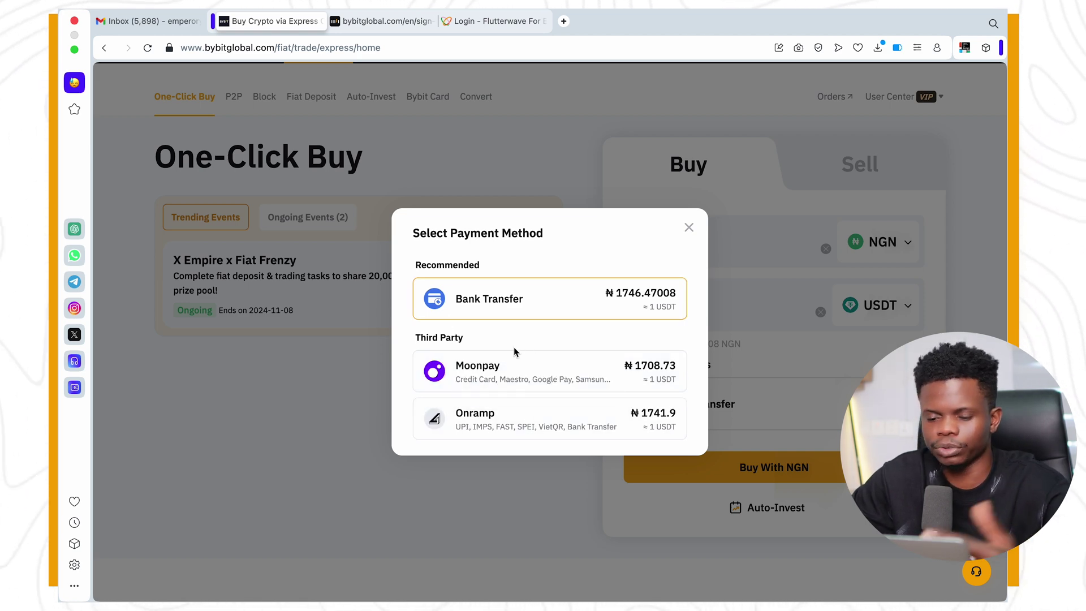
# Close the Select Payment Method dialog, leaving Bank Transfer selected
pyautogui.click(688, 227)
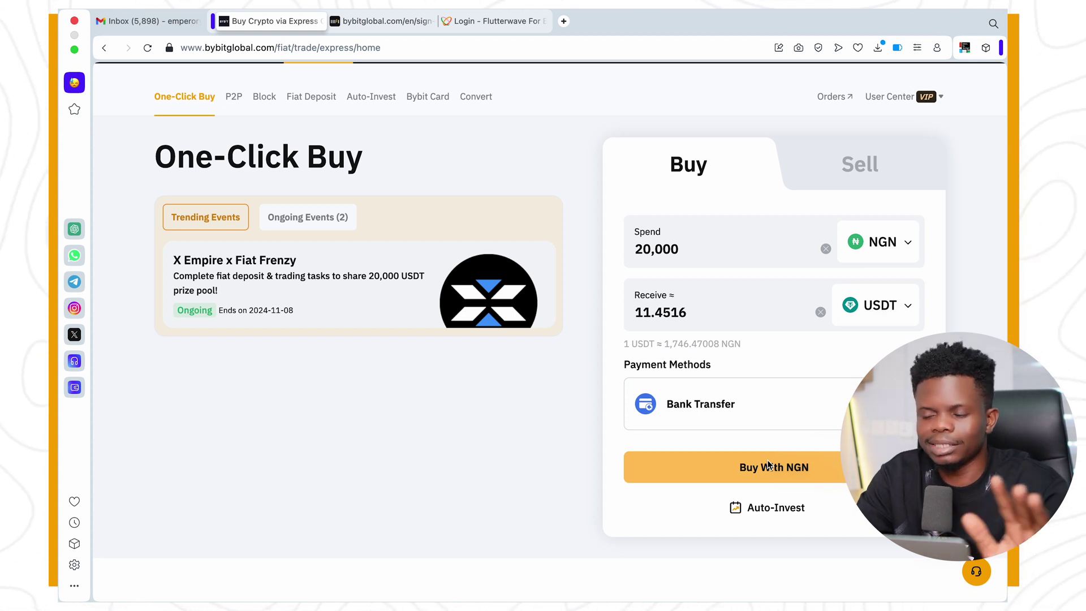
pyautogui.scroll(2, 769, 396)
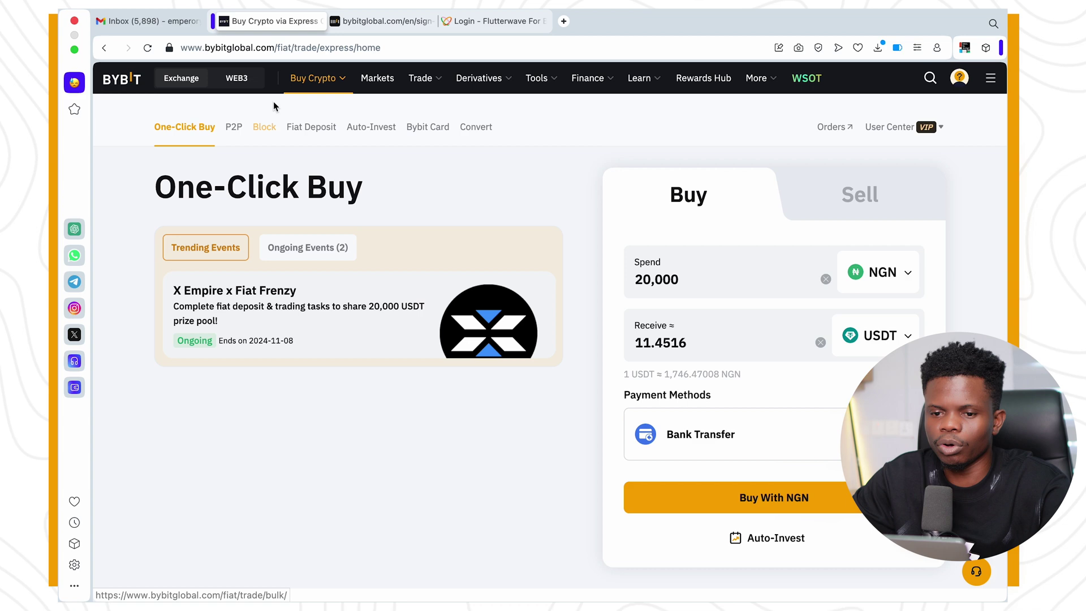
# Return to the Bybit homepage via the logo, then open and close the navigation menu
pyautogui.click(123, 82)
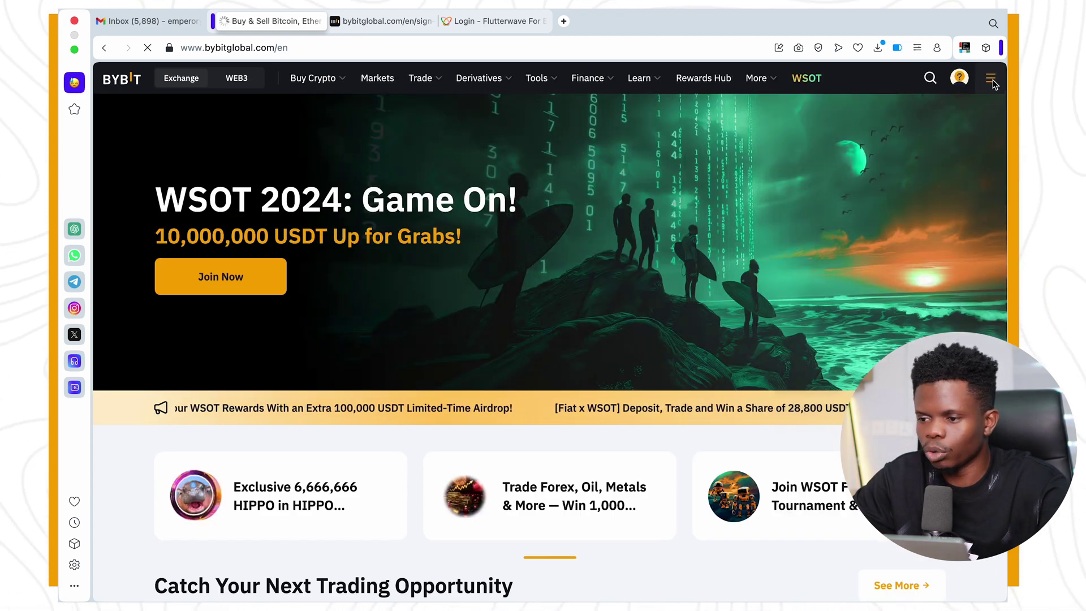
pyautogui.click(989, 80)
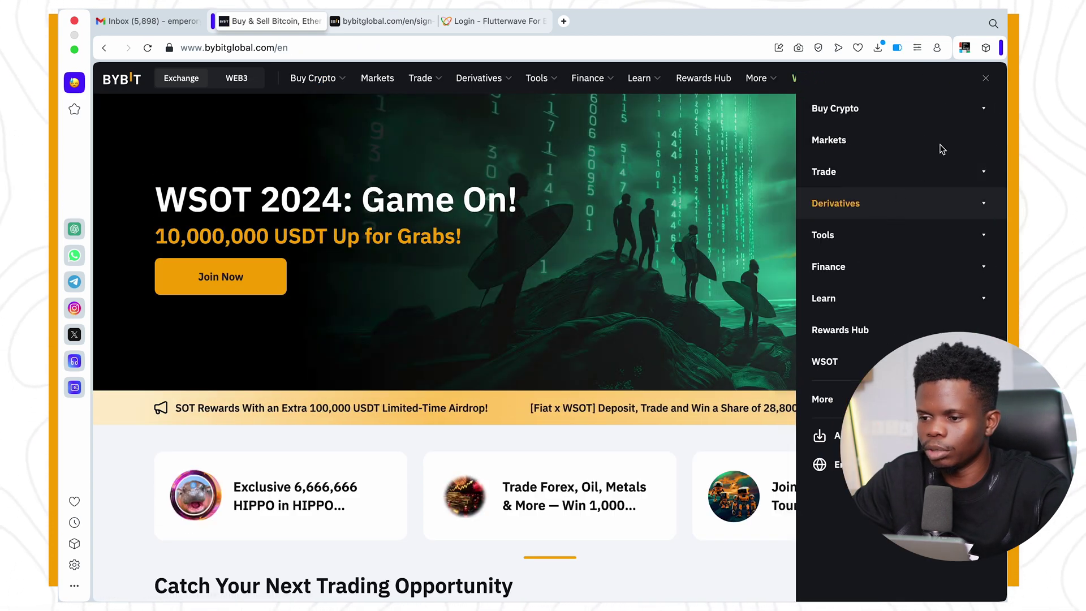
pyautogui.click(986, 81)
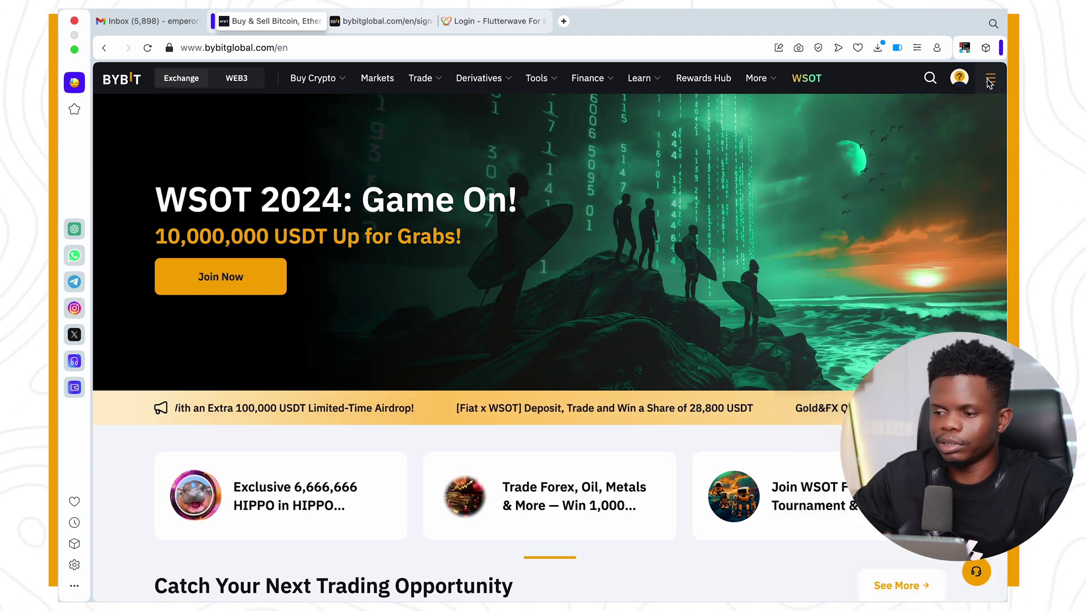